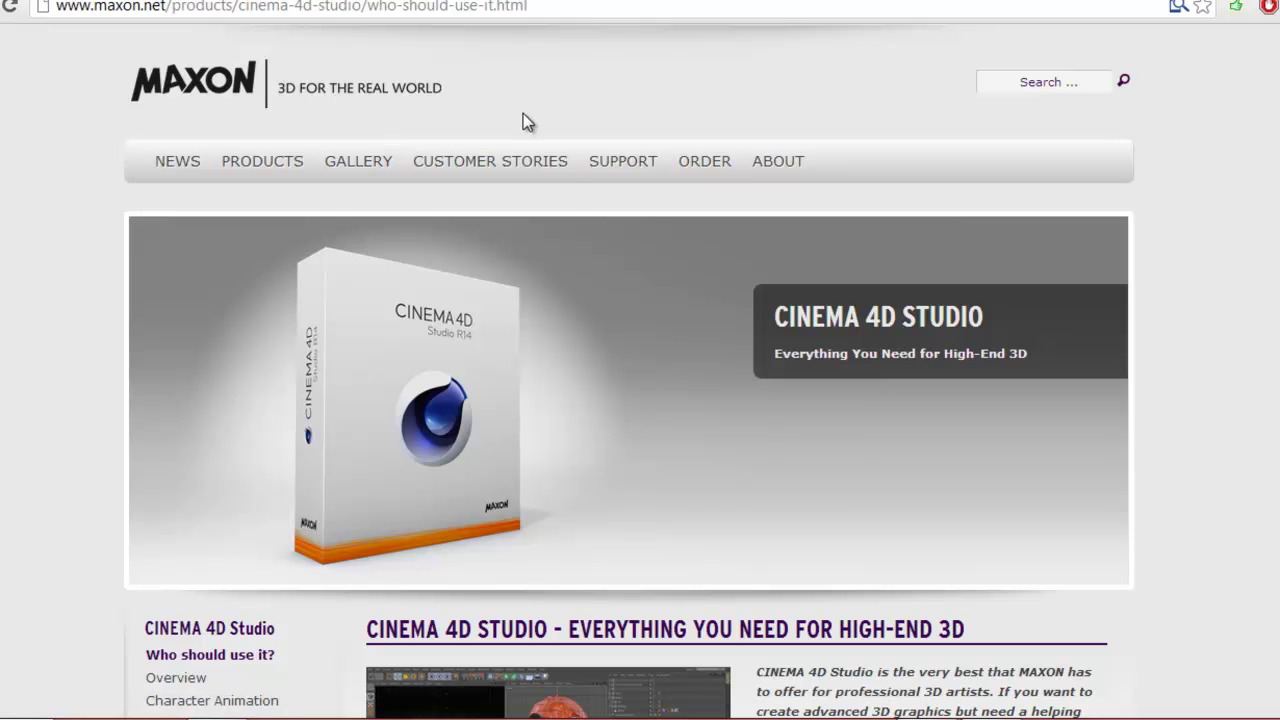
- Look over the CINEMA 4D Studio product page, from its banner down to the feature description
scroll(370, 232, down, 1)
scroll(163, 337, down, 1)
scroll(122, 290, down, 3)
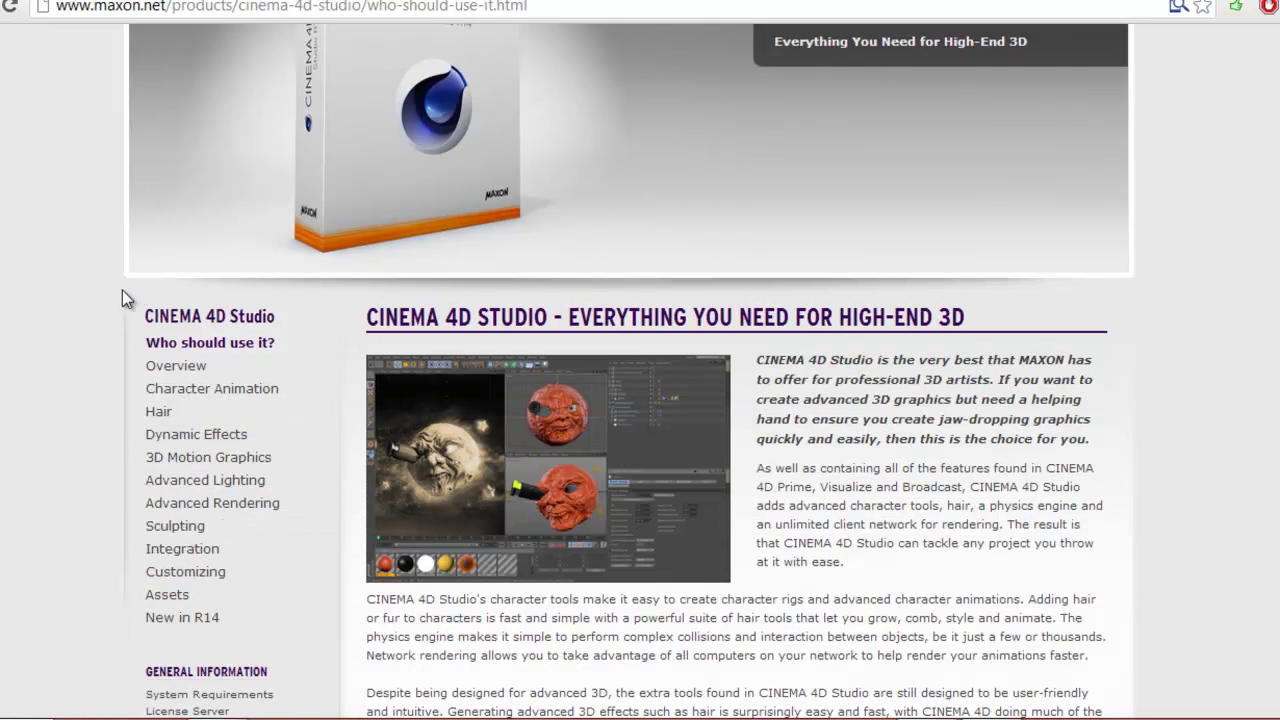
scroll(89, 301, up, 3)
scroll(88, 298, up, 1)
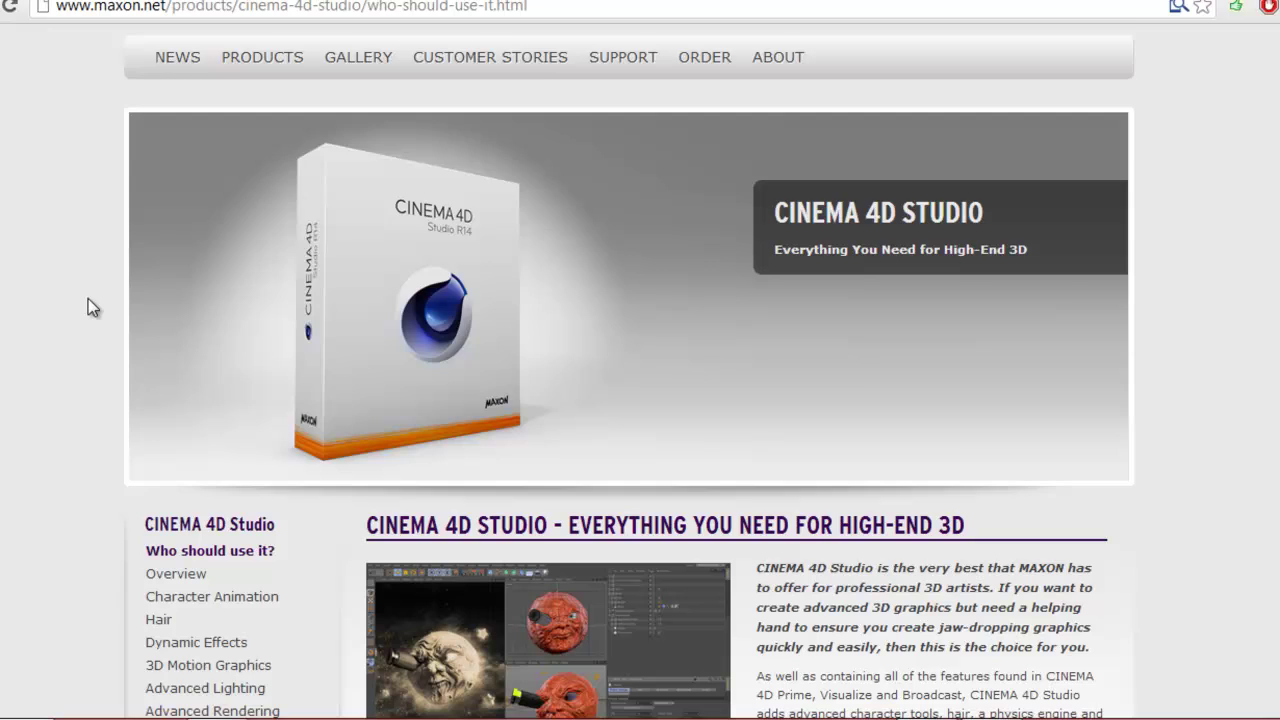
scroll(88, 298, down, 6)
scroll(88, 298, up, 6)
scroll(725, 380, up, 1)
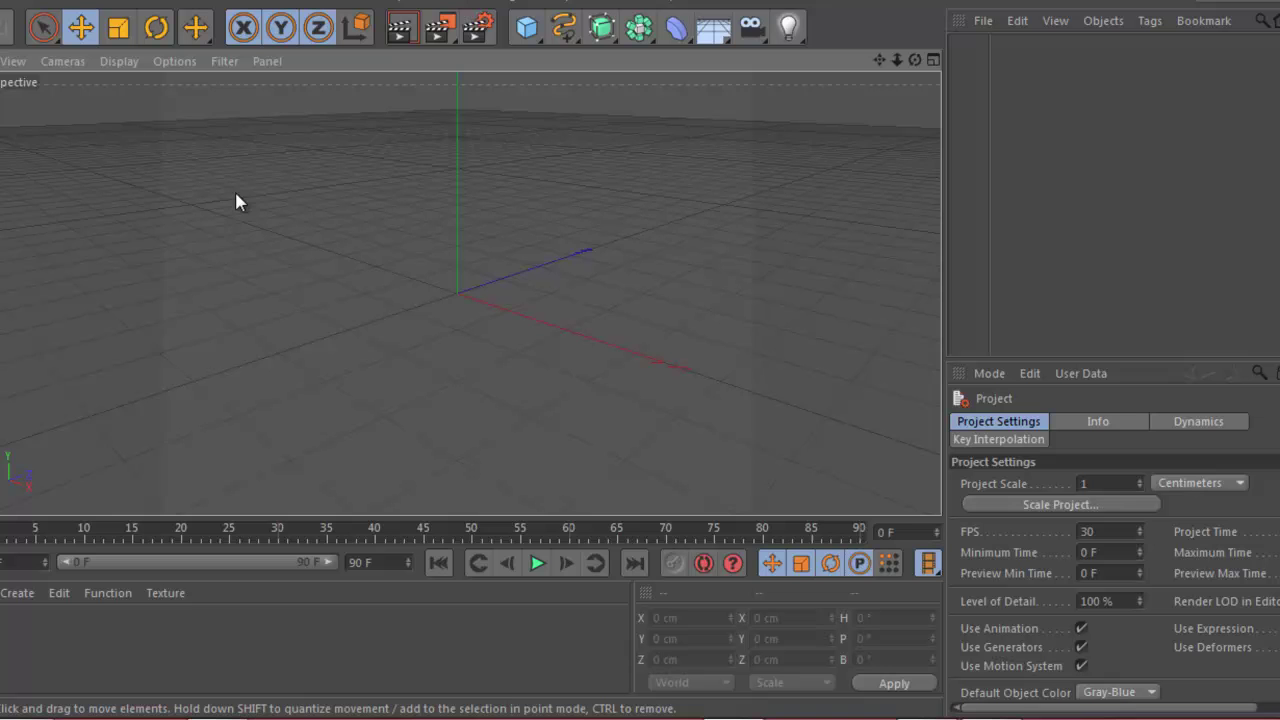
alt+drag(580, 186, 643, 346)
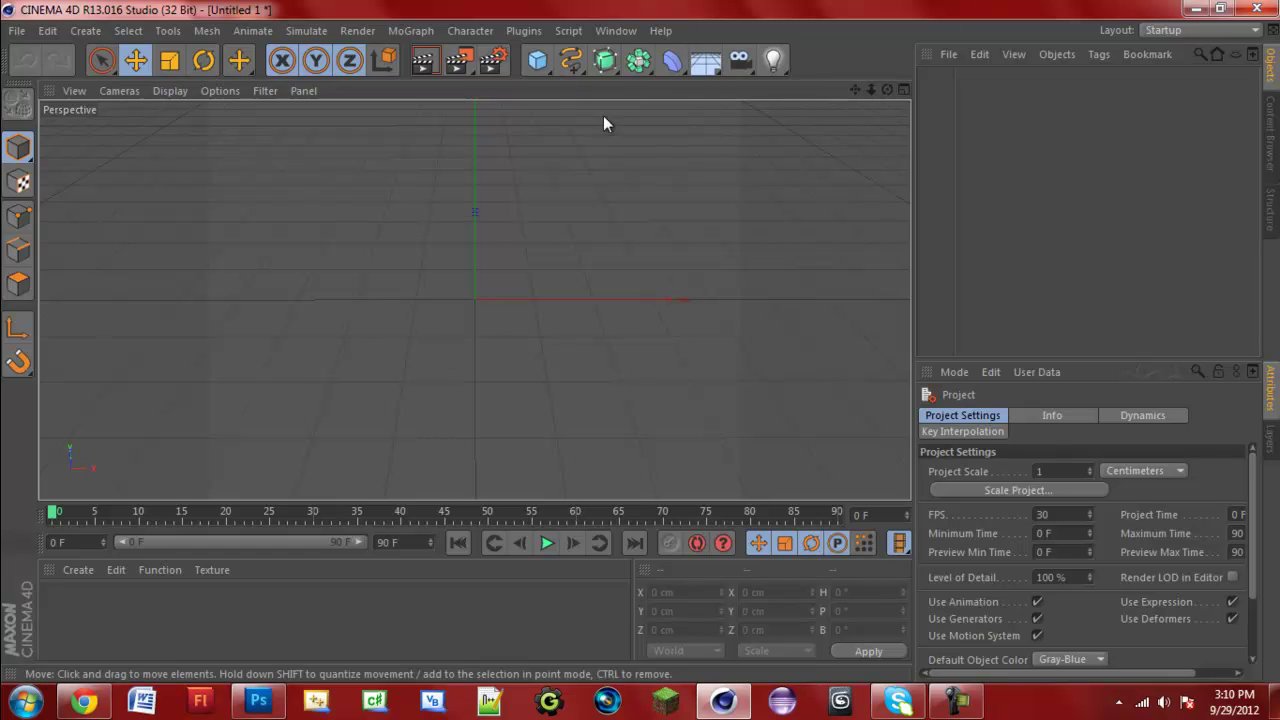
drag(886, 93, 641, 340)
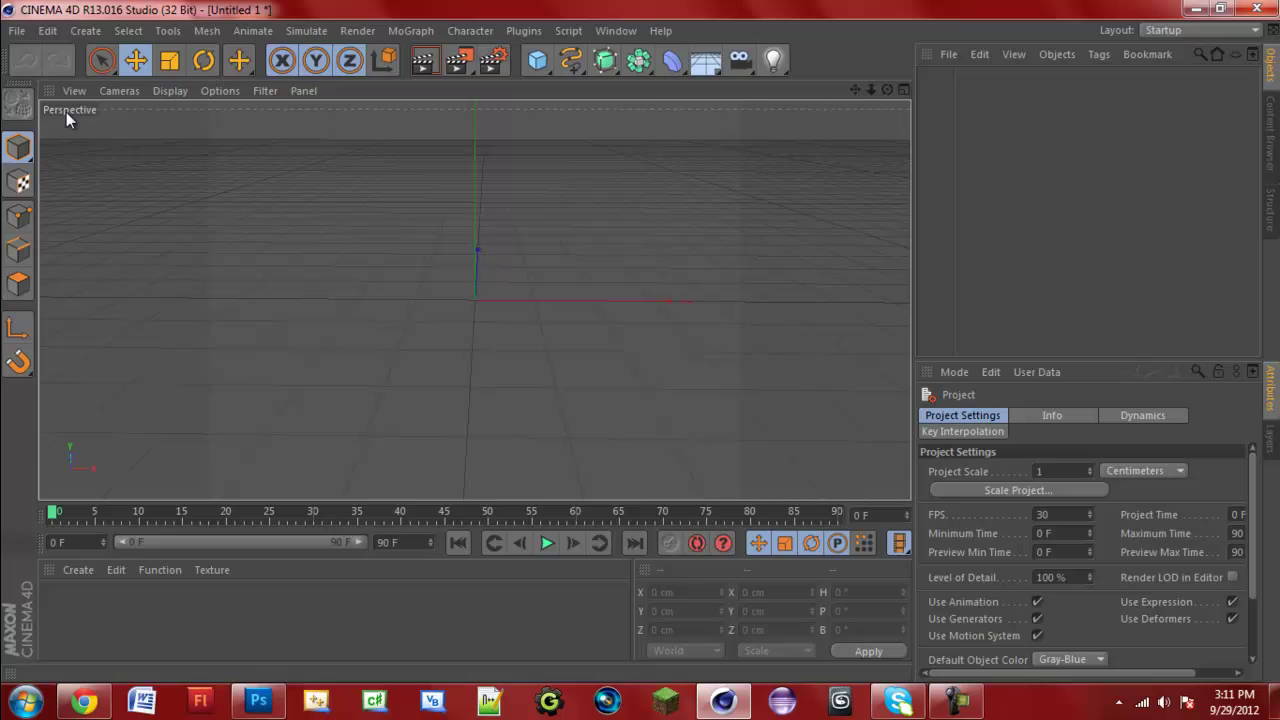
click(88, 31)
mouse_move(102, 58)
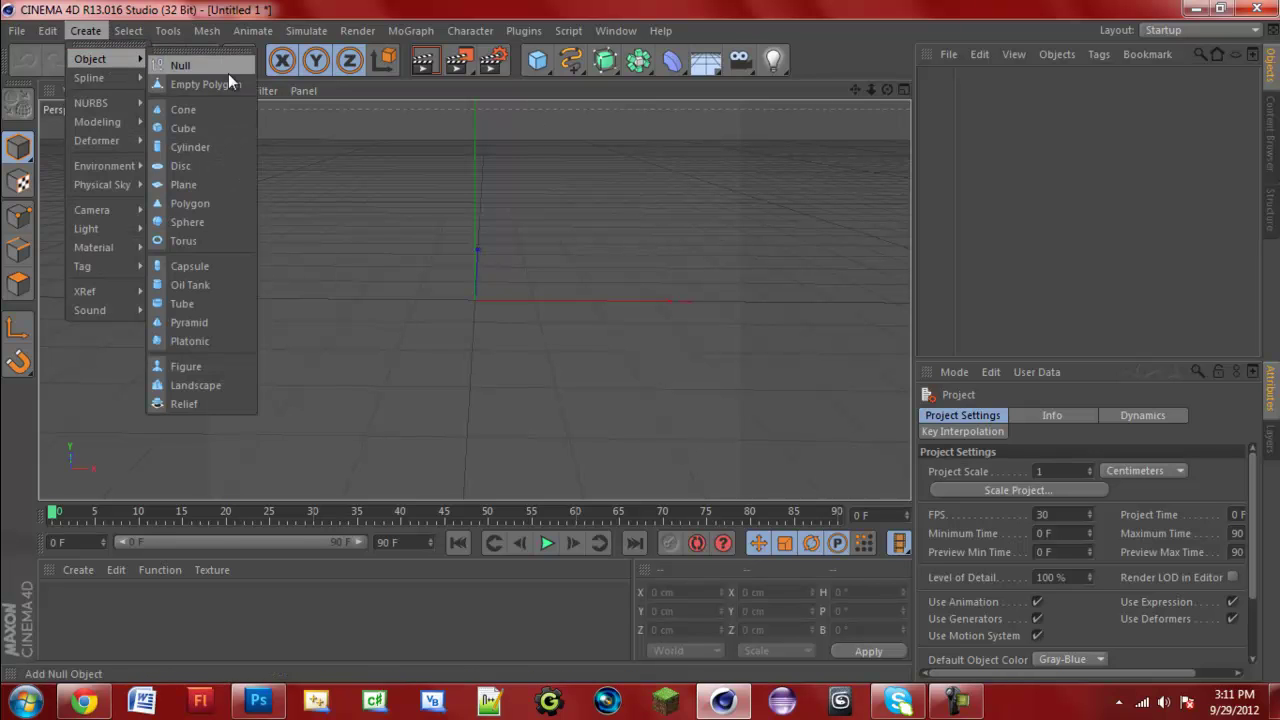
mouse_move(410, 31)
click(499, 8)
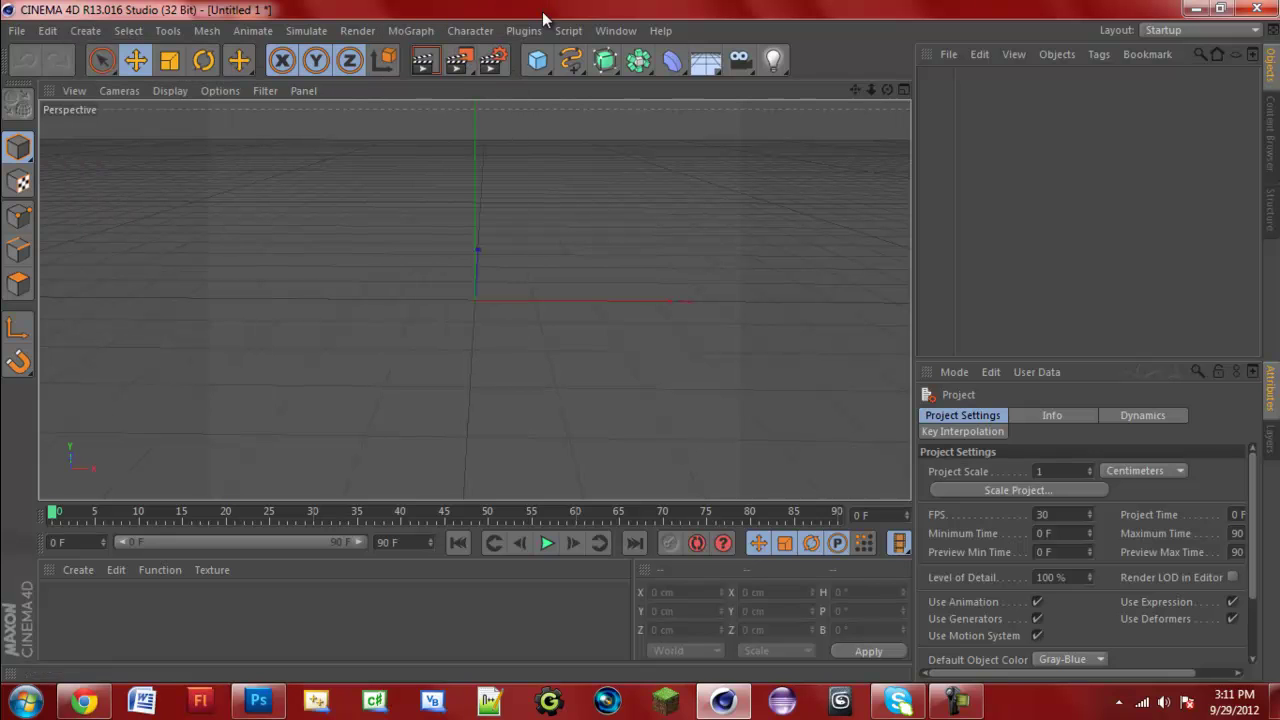
- Add a plane primitive to the empty scene
click(545, 69)
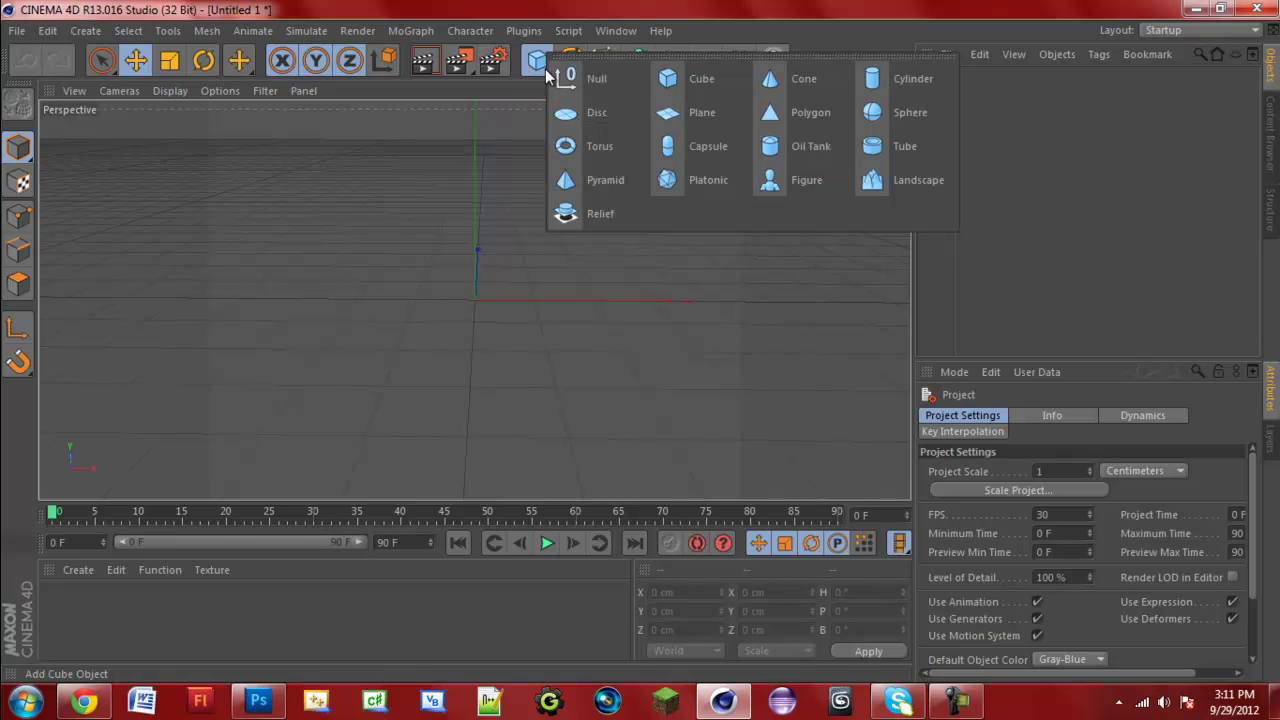
click(690, 112)
drag(887, 90, 640, 343)
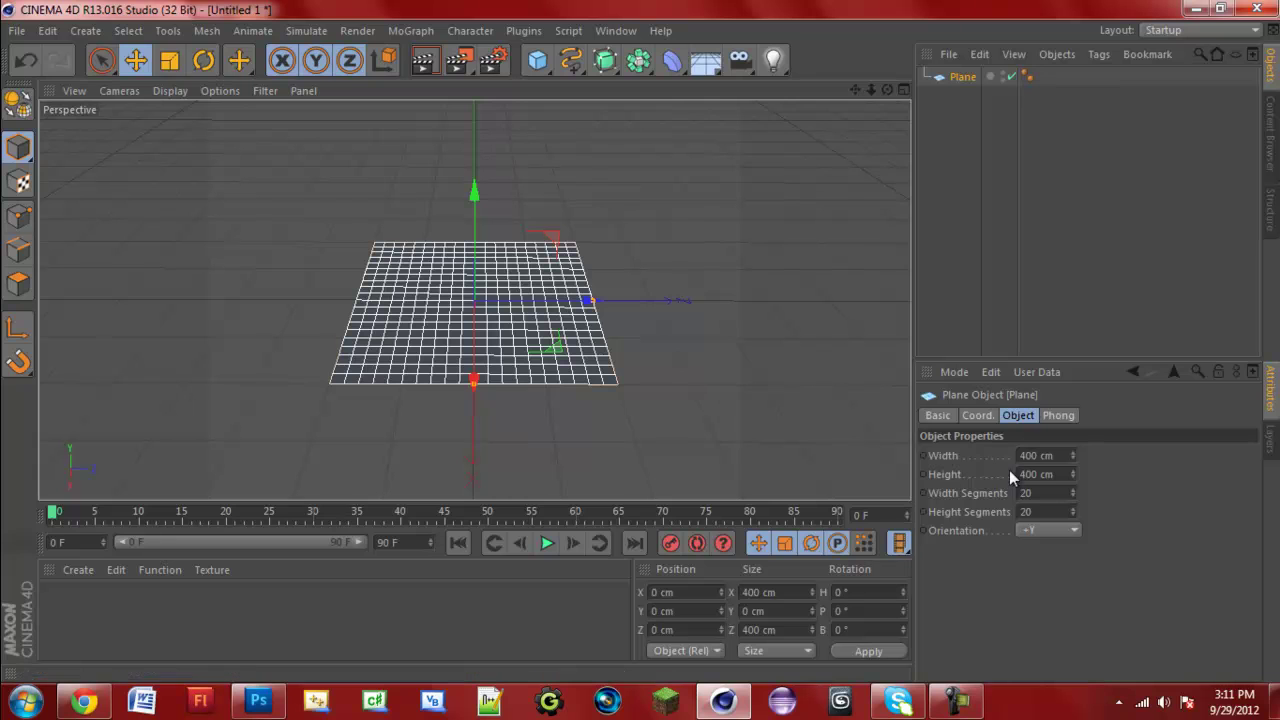
- Set the plane's width and height to 5000 cm each
click(1055, 458)
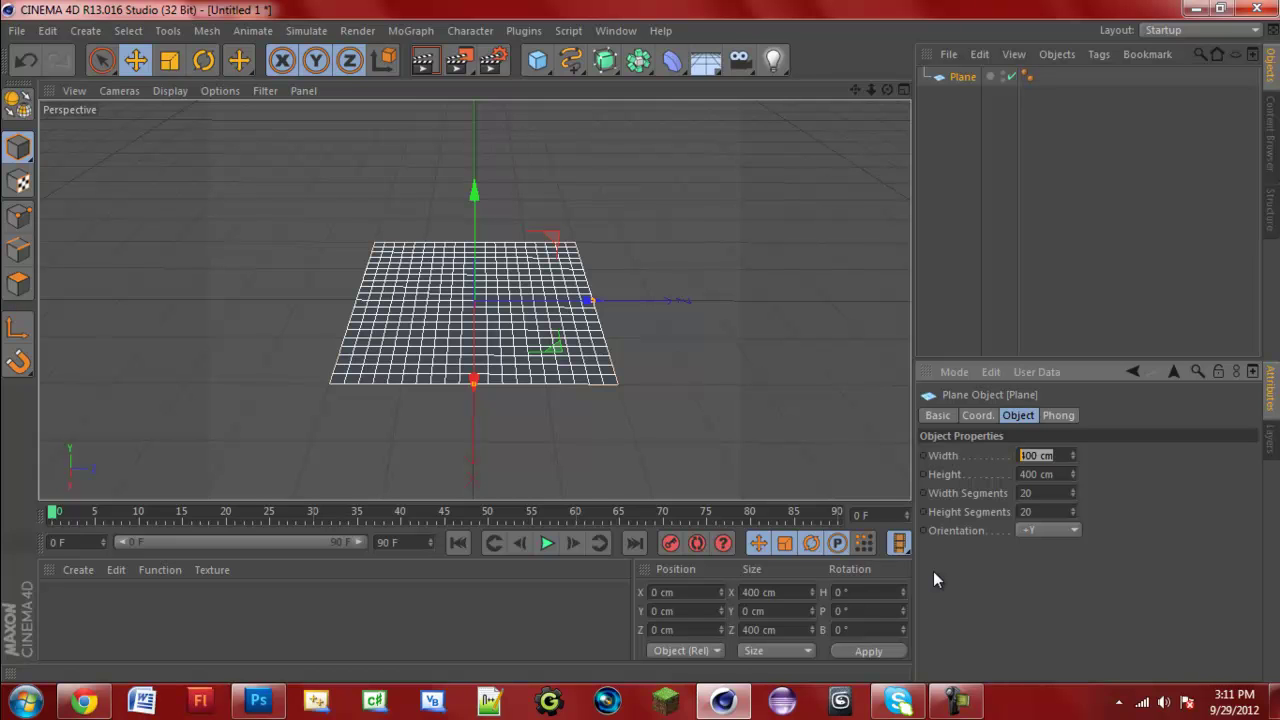
text(5000)
key(Tab)
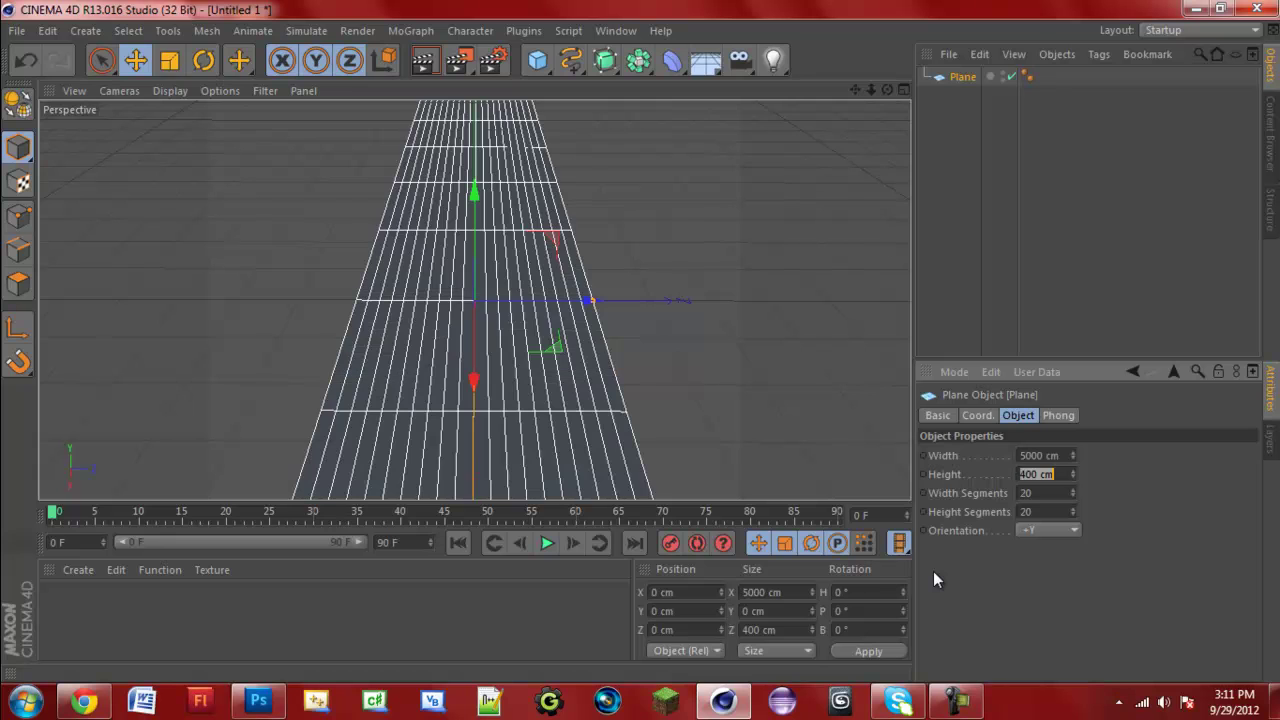
text(5000)
key(Tab)
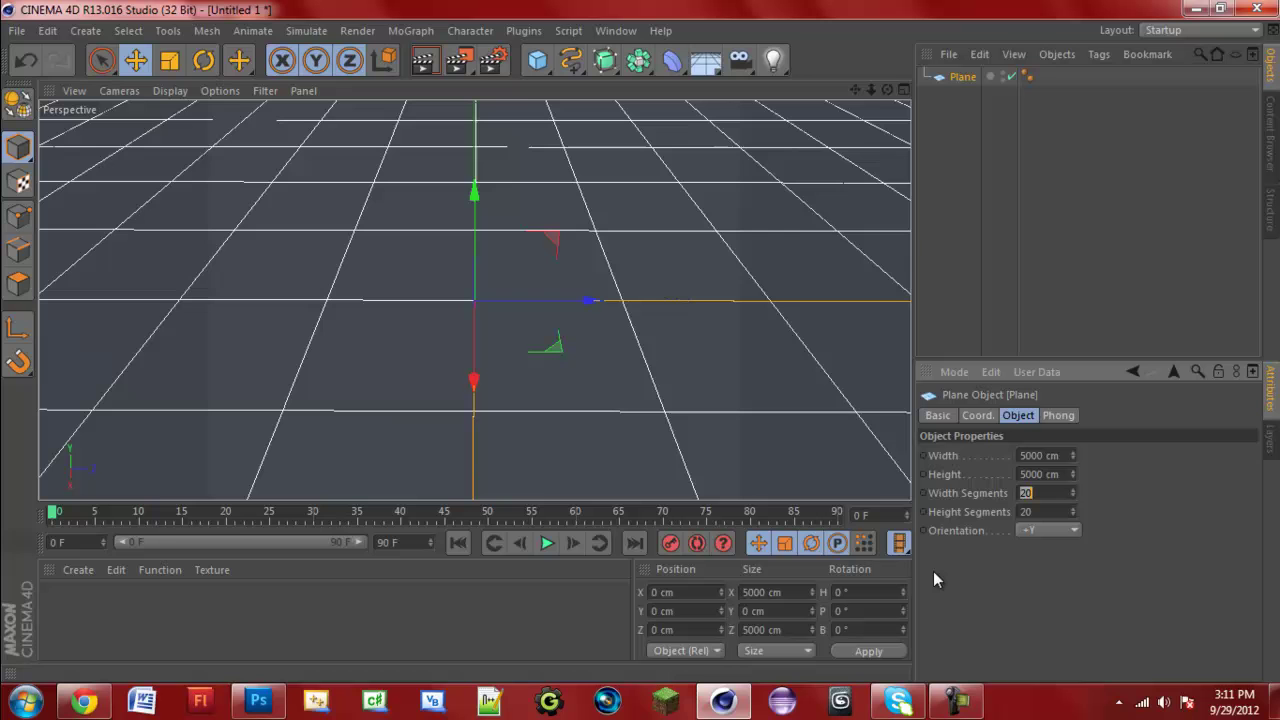
- Set the plane's width segments and height segments to 50 each
text(50)
key(Tab)
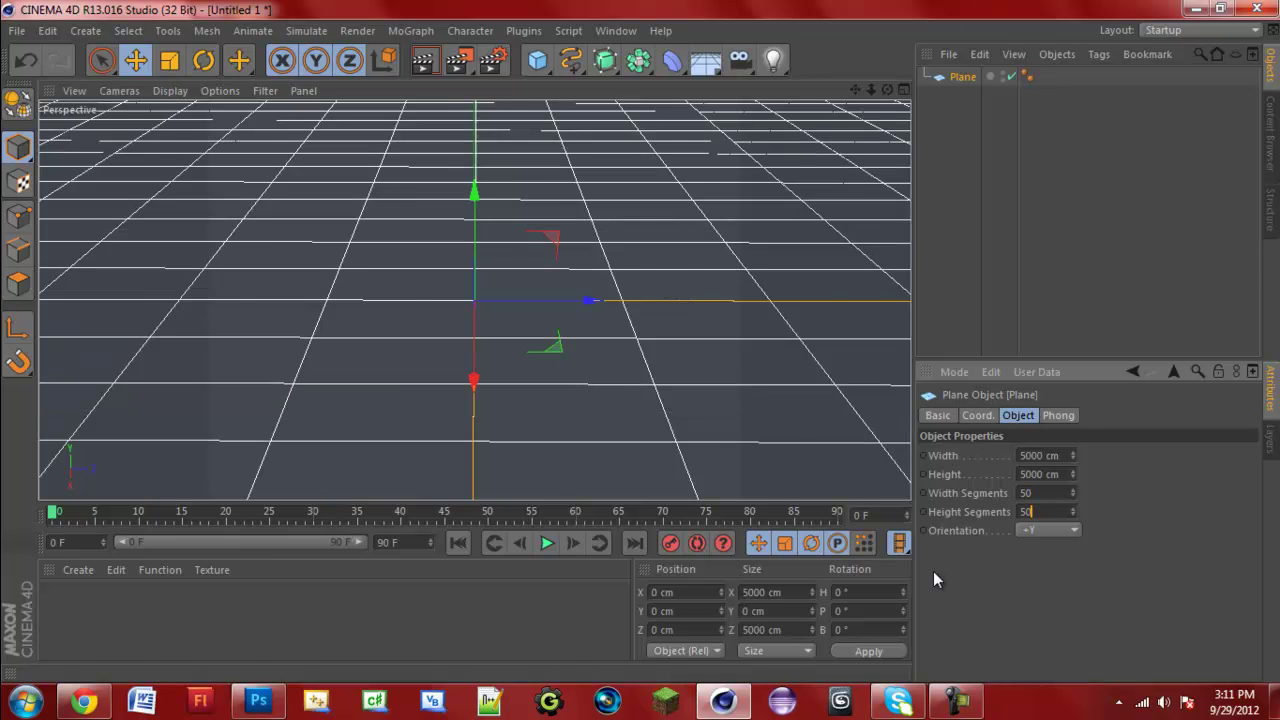
text(50)
key(Tab)
drag(870, 89, 643, 348)
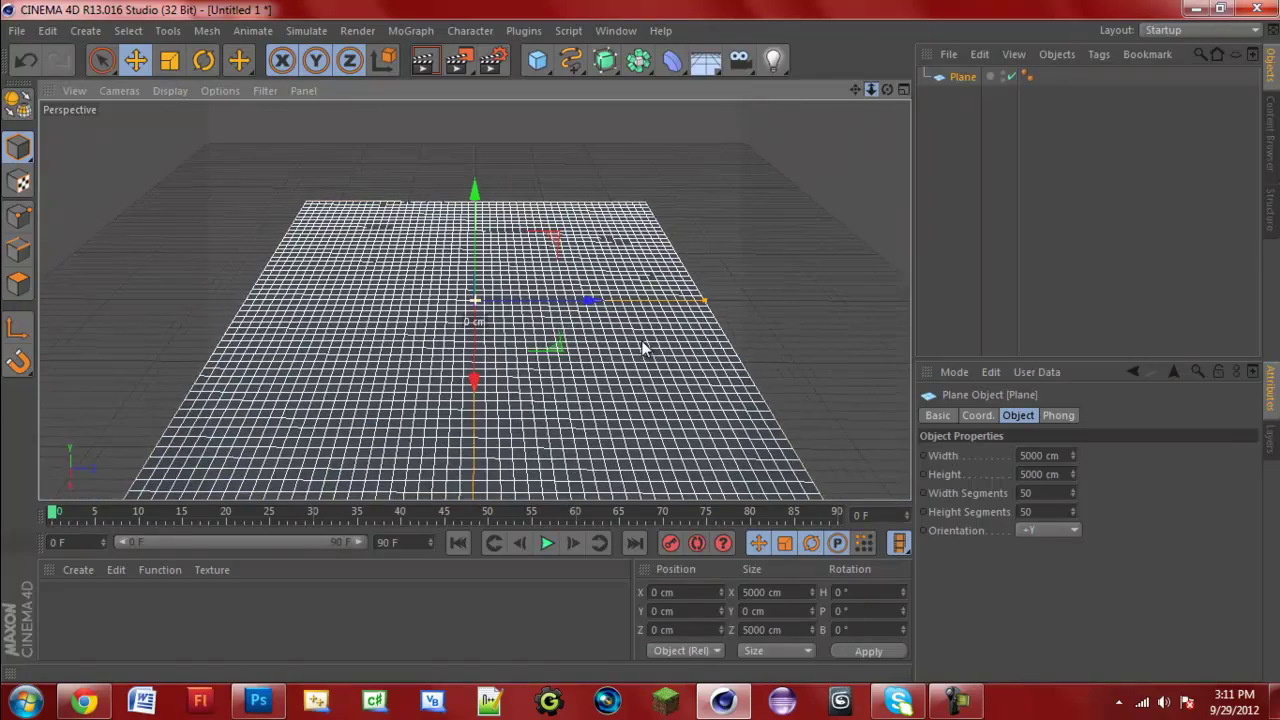
drag(855, 90, 886, 90)
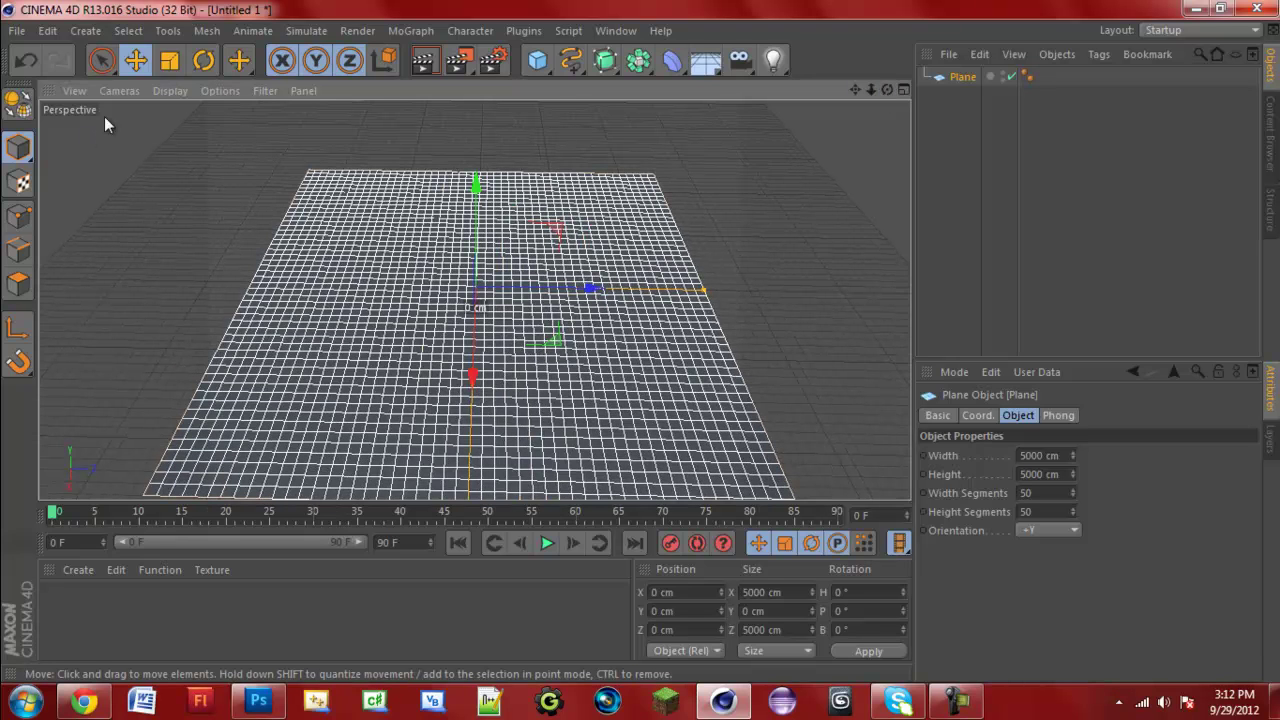
- Make the plane editable and switch to polygon mode
key(c)
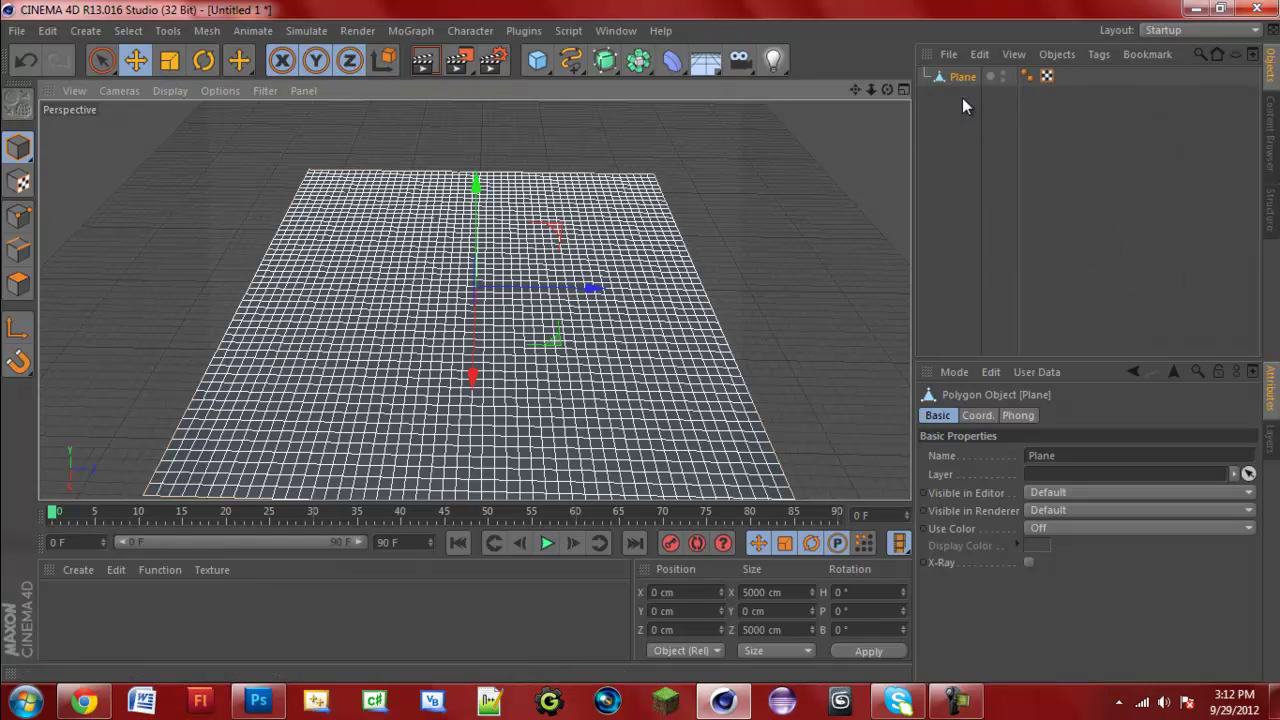
drag(871, 90, 646, 349)
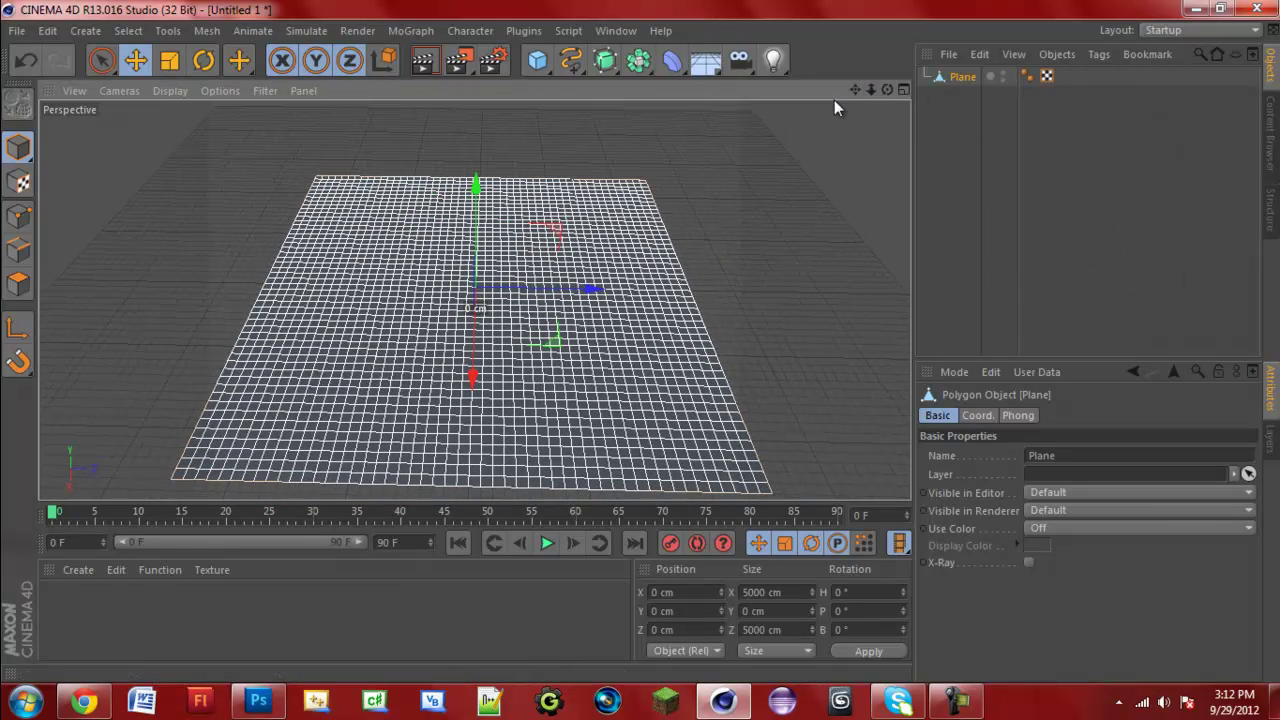
click(19, 287)
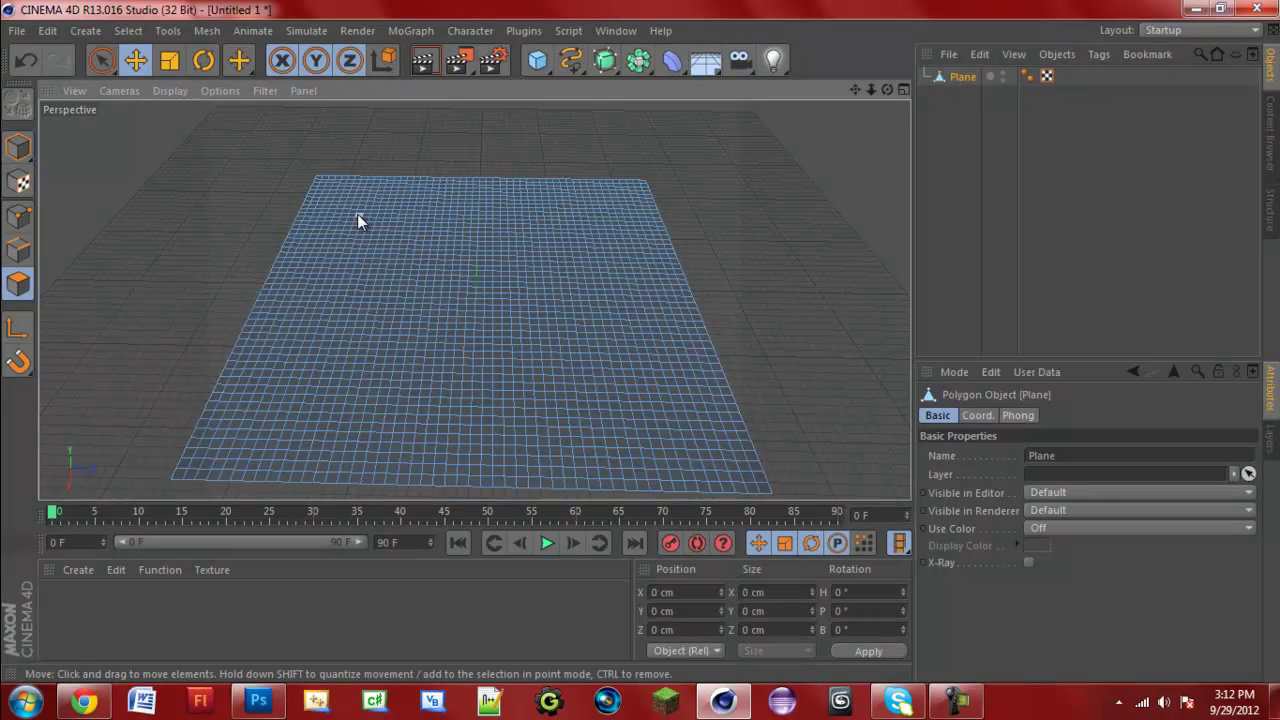
- Using Live Selection with radius 20, select all the plane's outer polygons, leaving an irregular patch in the middle unselected
click(102, 65)
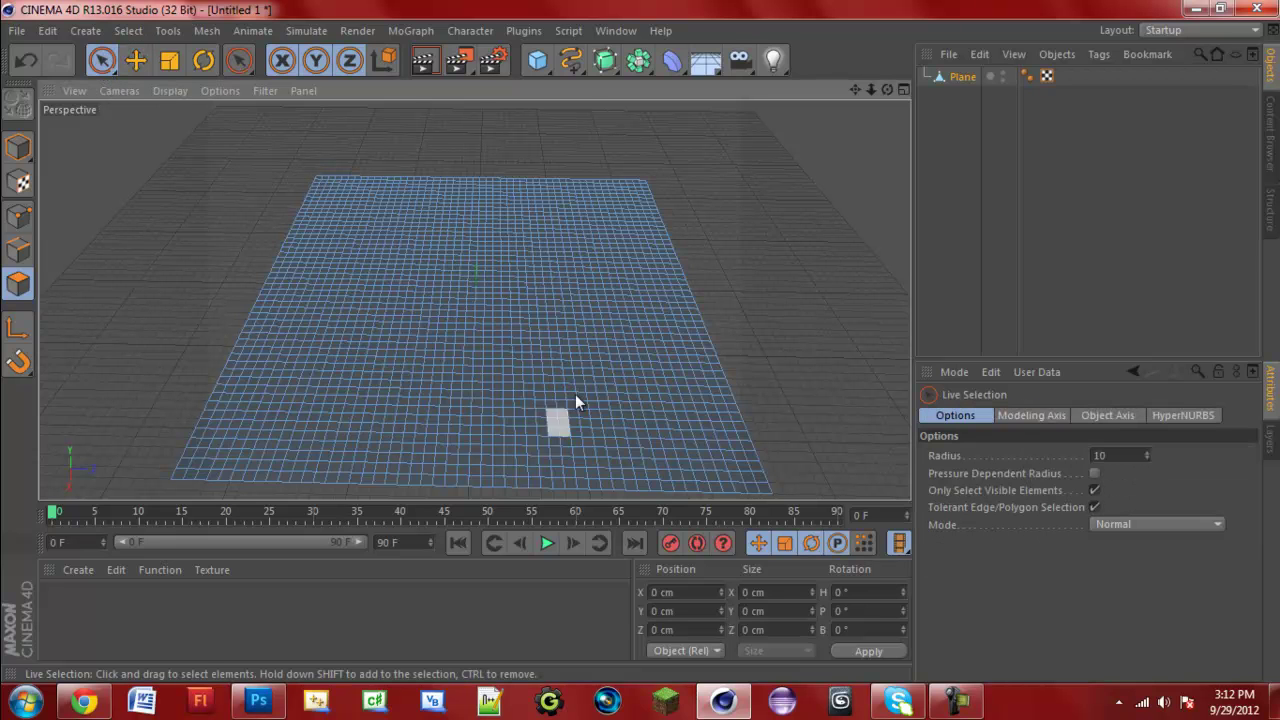
click(1108, 455)
text(20)
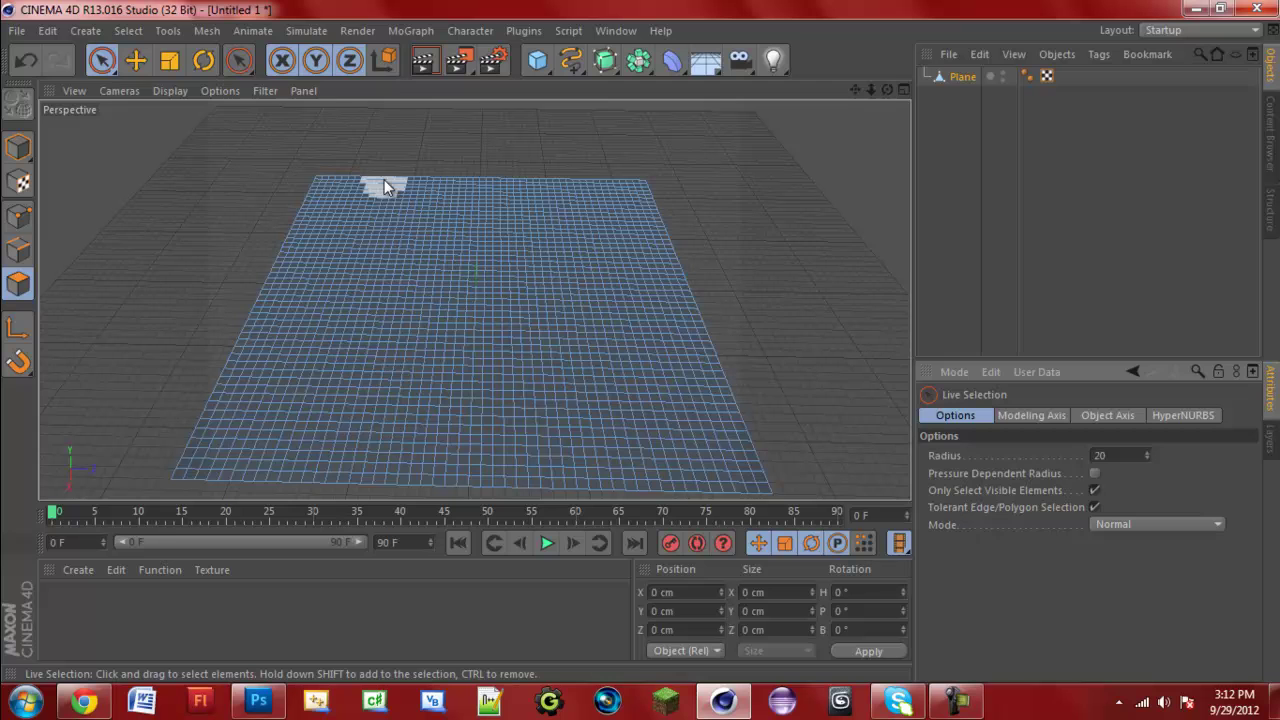
mouse_move(383, 189)
mouse_down()
mouse_move(340, 189)
mouse_move(311, 222)
mouse_move(303, 260)
mouse_move(320, 306)
mouse_move(255, 410)
mouse_move(266, 466)
mouse_move(321, 445)
mouse_up()
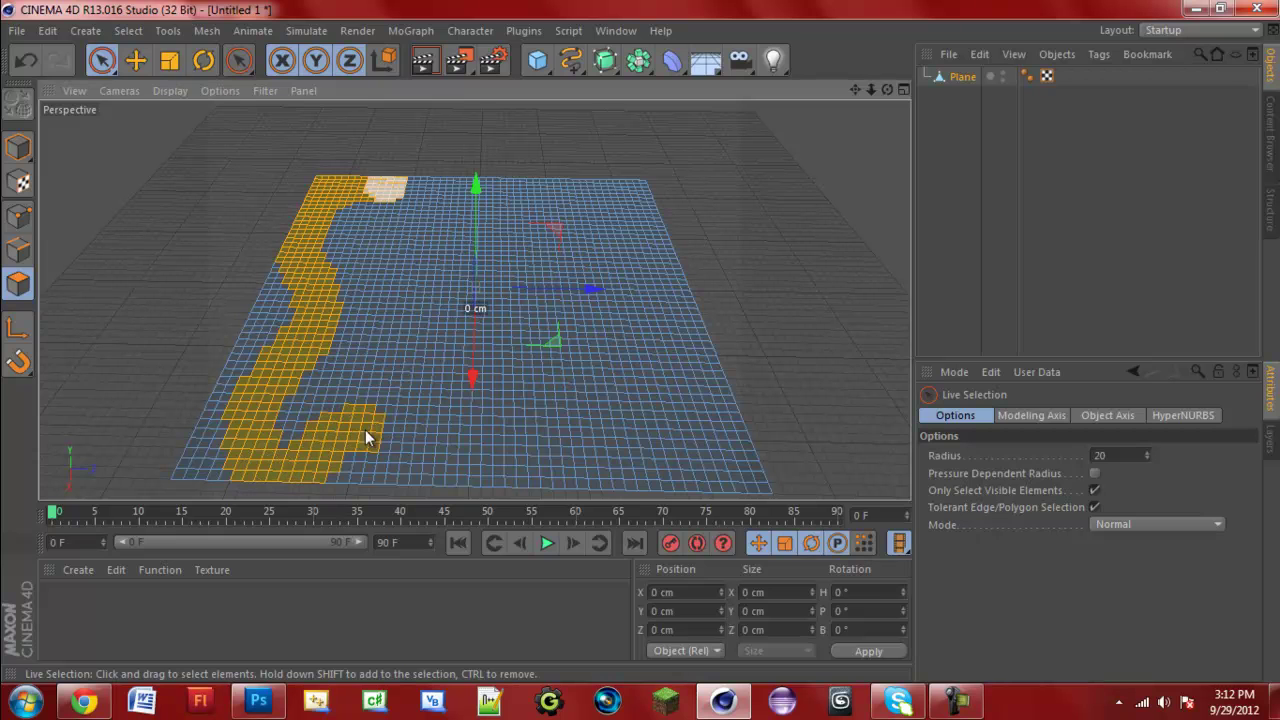
mouse_move(417, 442)
mouse_down()
mouse_move(477, 466)
mouse_move(580, 472)
mouse_move(623, 443)
mouse_move(763, 457)
mouse_move(692, 372)
mouse_up()
mouse_move(688, 256)
mouse_down()
mouse_move(654, 194)
mouse_move(423, 183)
mouse_move(441, 200)
mouse_move(603, 200)
mouse_move(669, 286)
mouse_move(734, 509)
mouse_up()
mouse_move(728, 400)
mouse_down()
mouse_move(459, 500)
mouse_move(176, 465)
mouse_move(283, 243)
mouse_move(219, 315)
mouse_move(283, 417)
mouse_move(501, 457)
mouse_move(652, 364)
mouse_move(649, 266)
mouse_move(598, 191)
mouse_move(445, 263)
mouse_move(420, 214)
mouse_move(557, 237)
mouse_move(243, 234)
mouse_move(542, 216)
mouse_up()
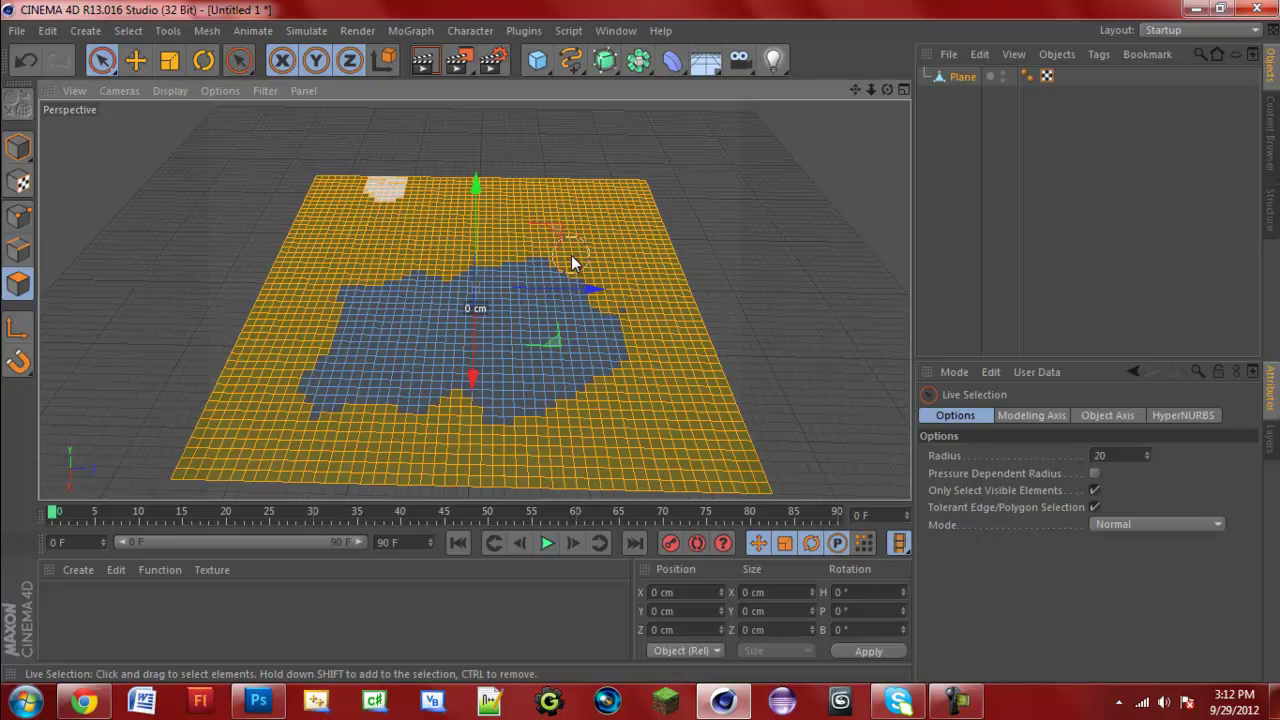
mouse_move(610, 362)
mouse_down()
mouse_move(449, 431)
mouse_move(261, 418)
mouse_move(292, 362)
mouse_up()
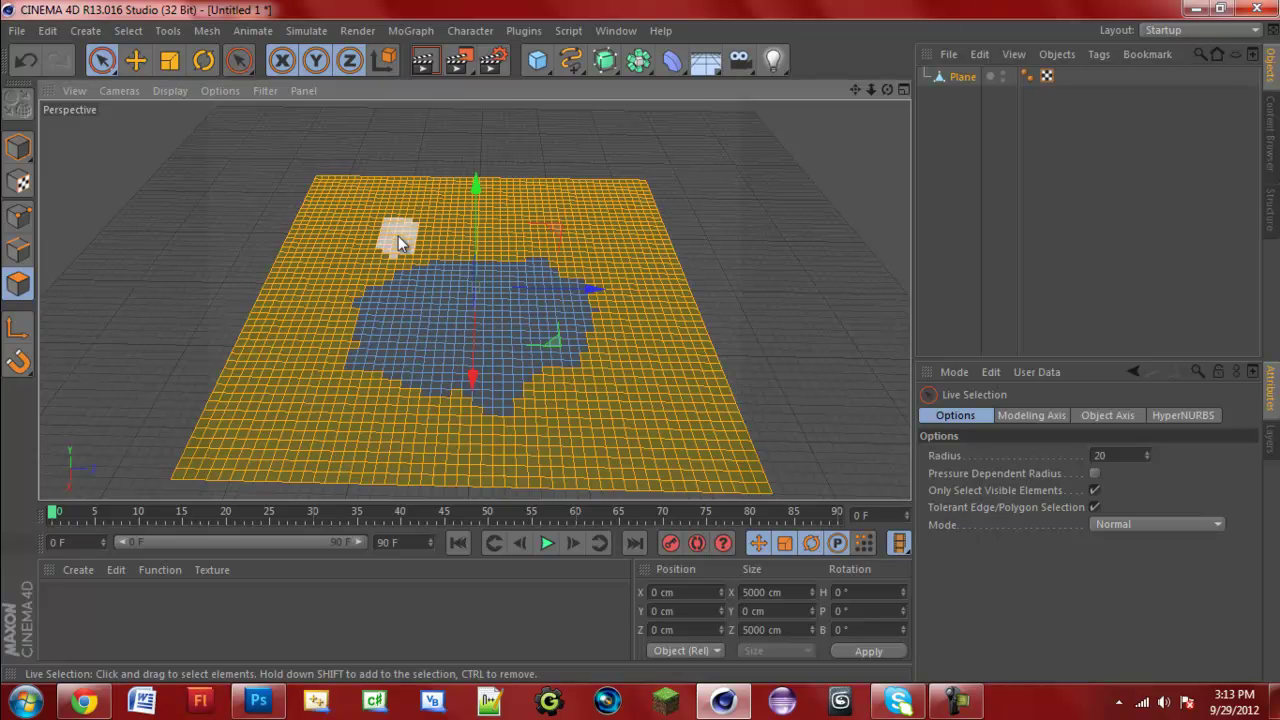
- Extrude the selected outer polygons by an offset of 100 cm and shrink the polygon selection by one row
right_click(426, 258)
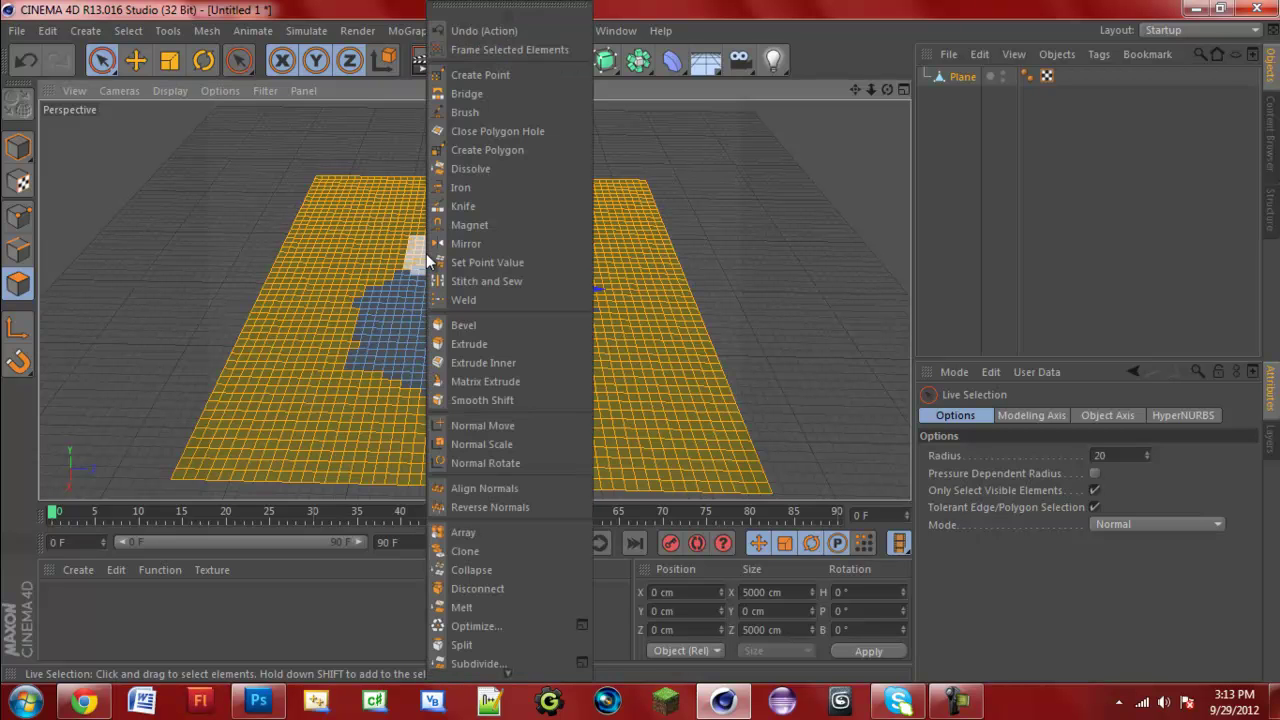
click(480, 341)
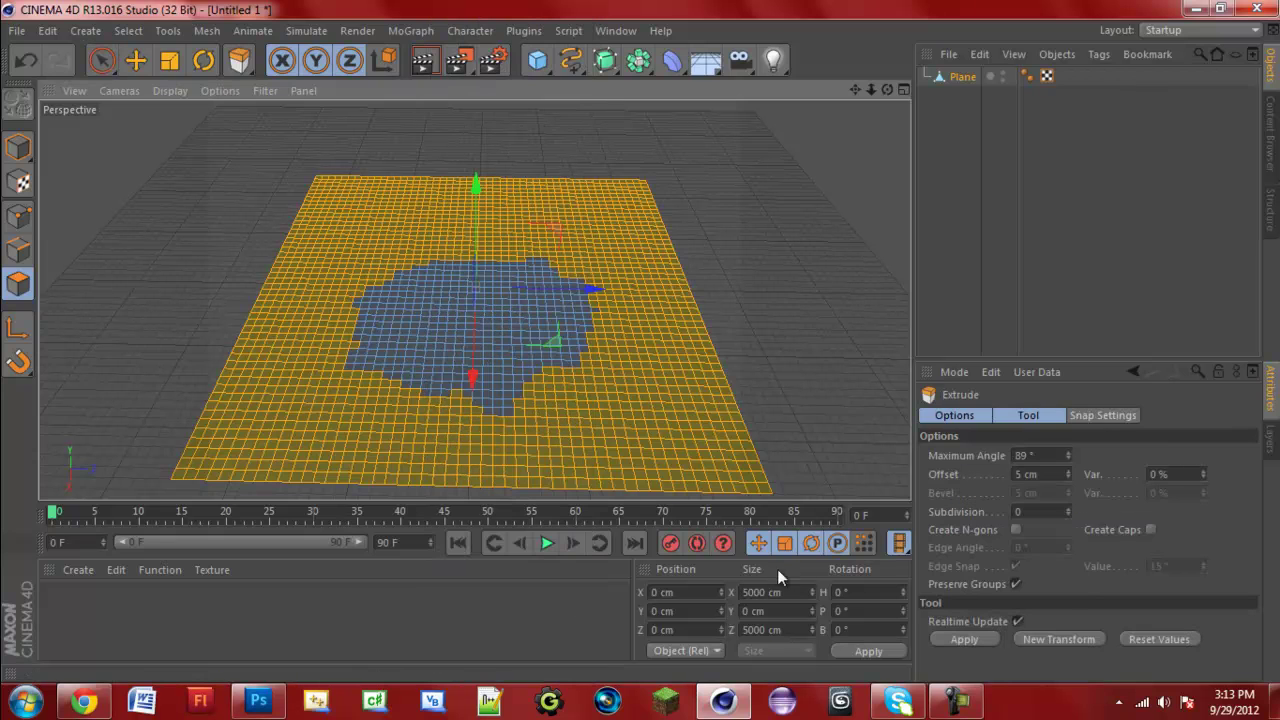
double_click(1060, 474)
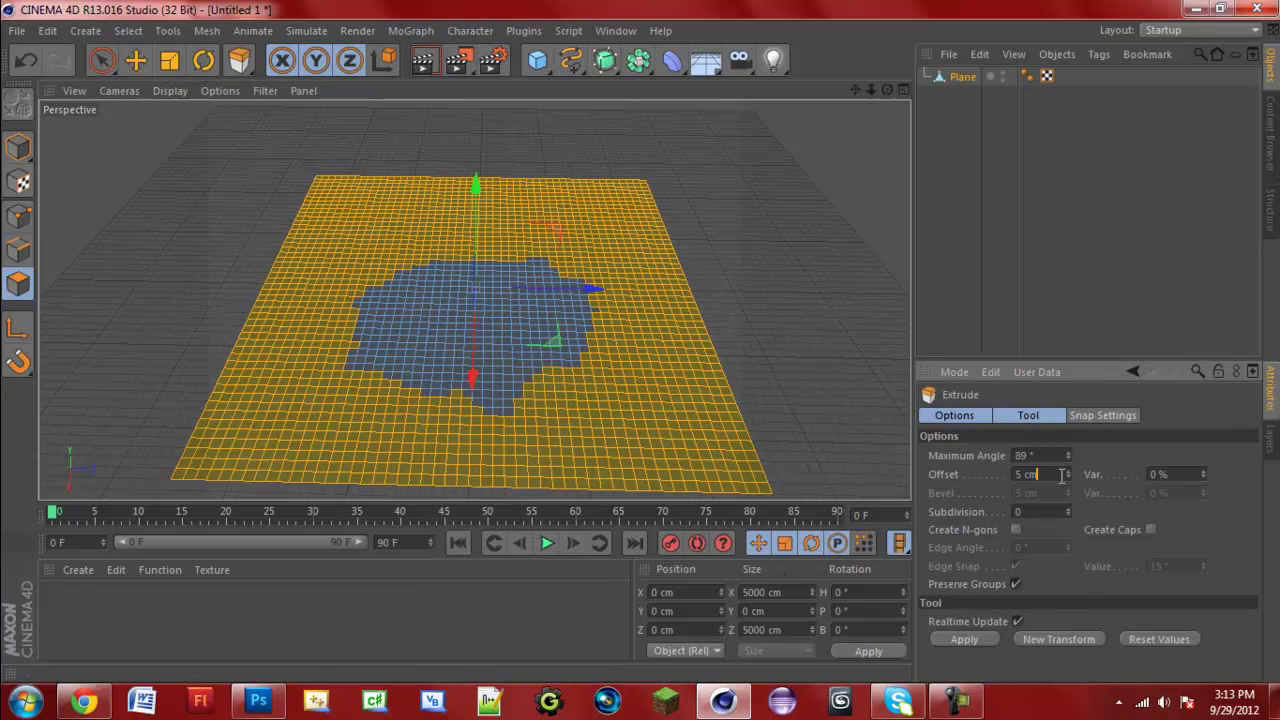
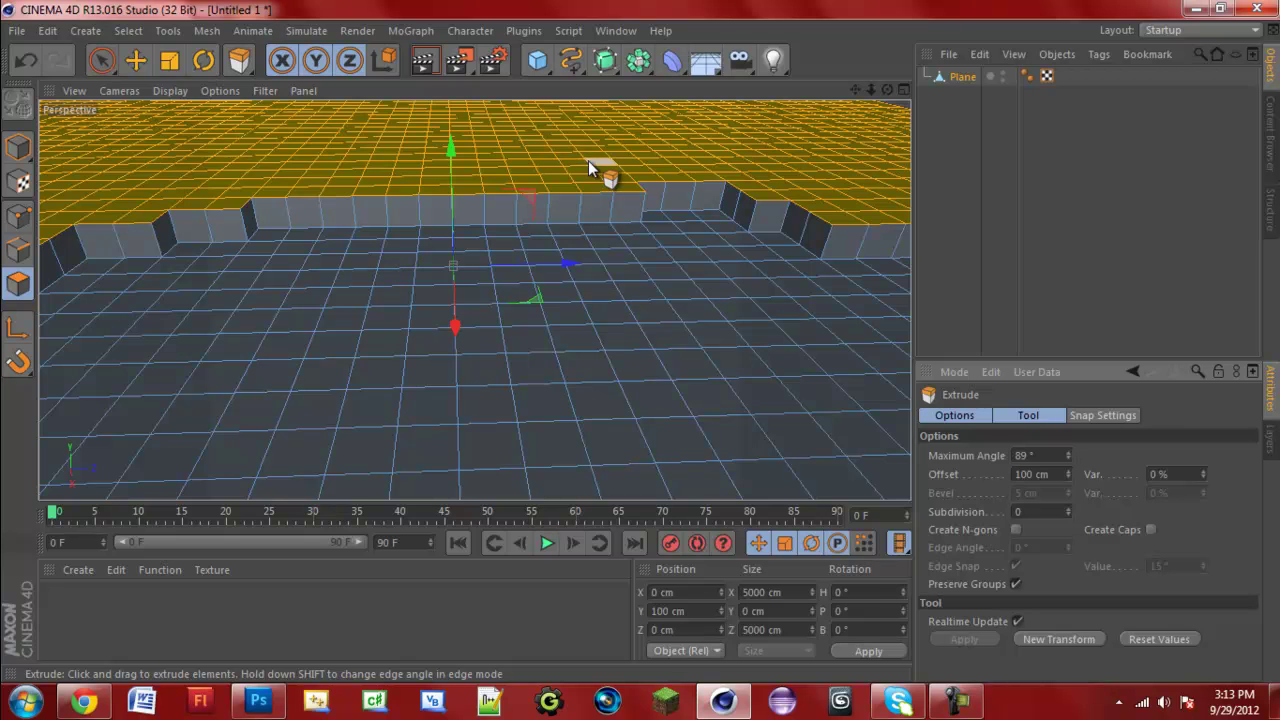
drag(856, 91, 700, 384)
key(u)
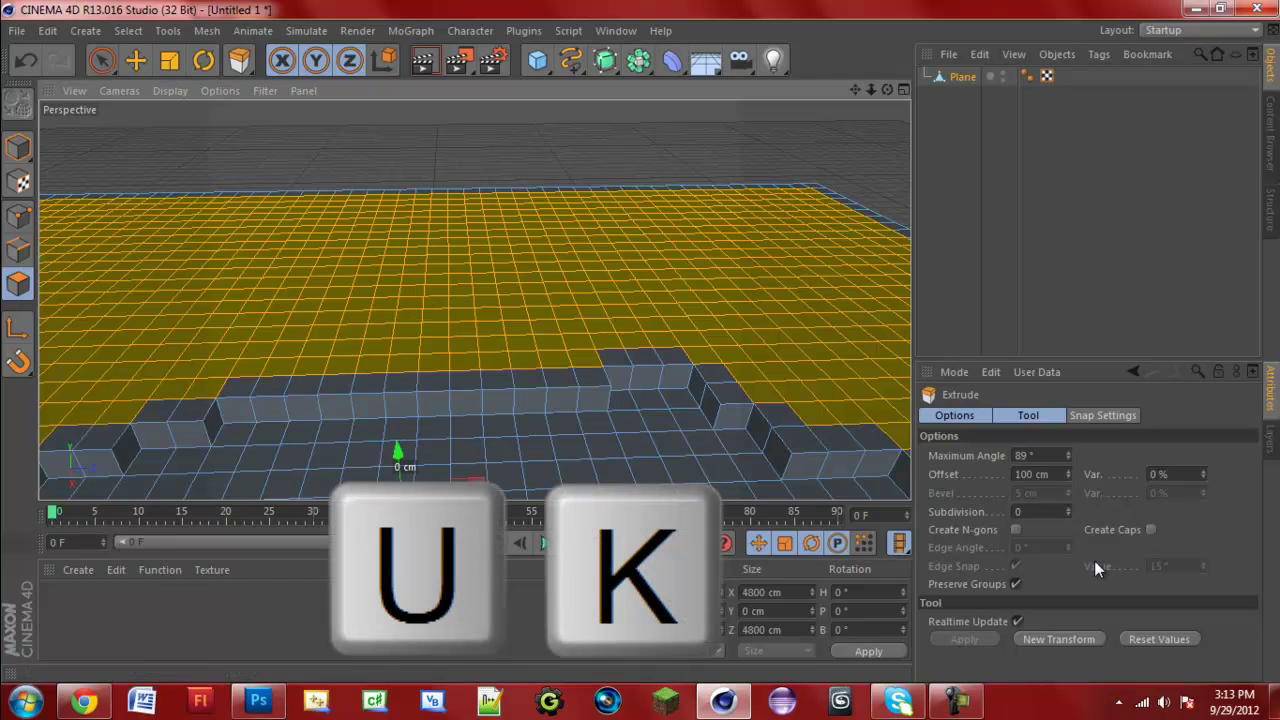
- Extrude the shrunken selection by 100 cm as the second terrace level, and shrink the selection again
click(1062, 476)
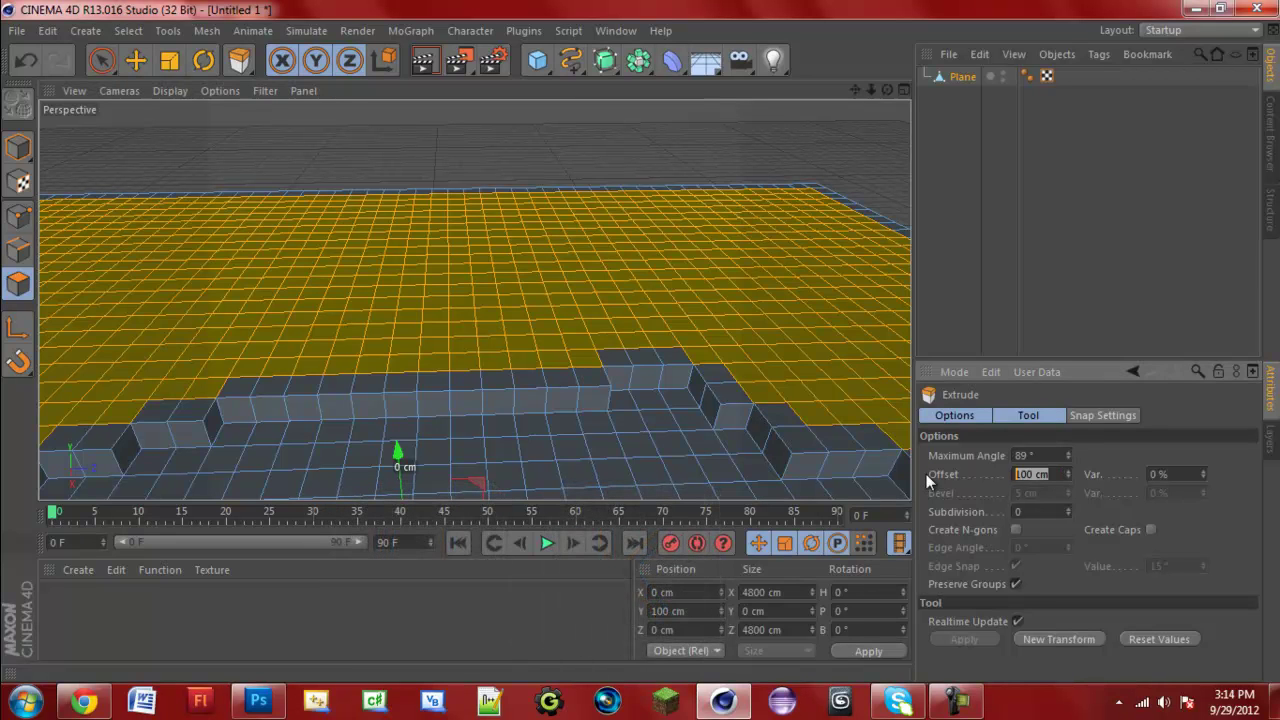
text(100)
key(Return)
drag(879, 89, 640, 349)
mouse_move(640, 349)
alt+right_down()
mouse_move(640, 374)
mouse_move(642, 349)
alt+right_up()
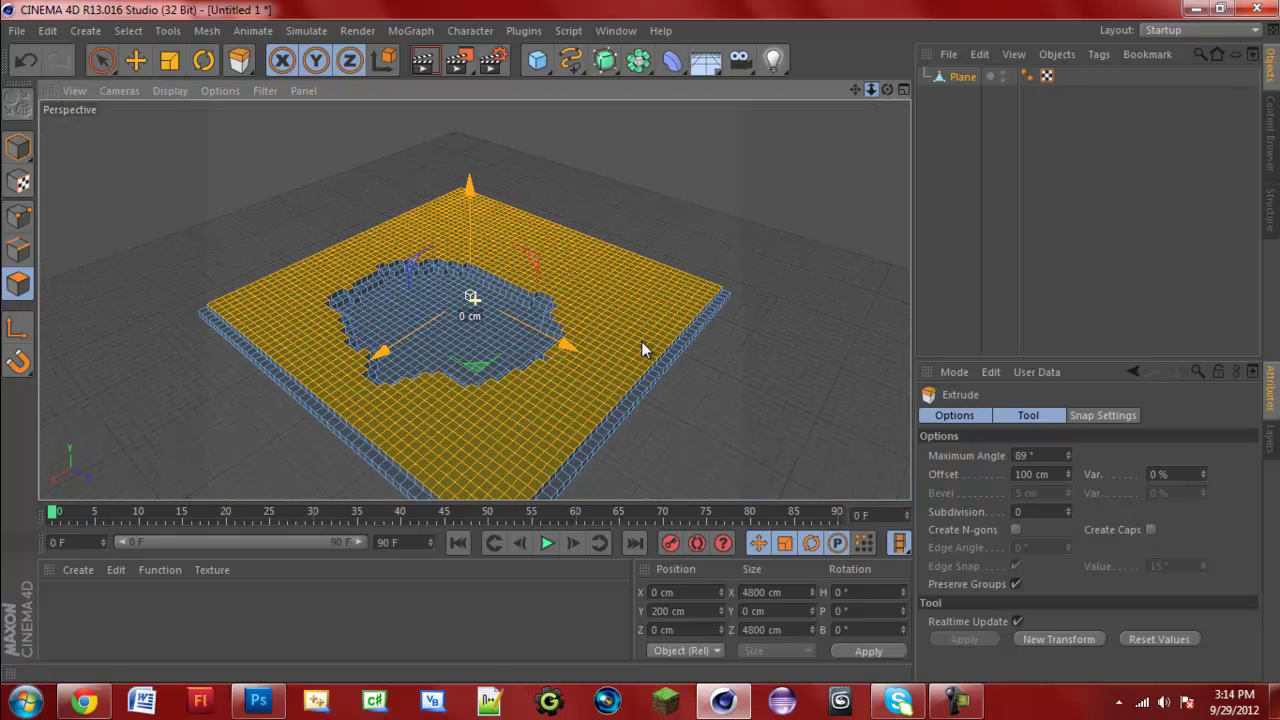
scroll(643, 349, down, 1)
key(u)
key(k)
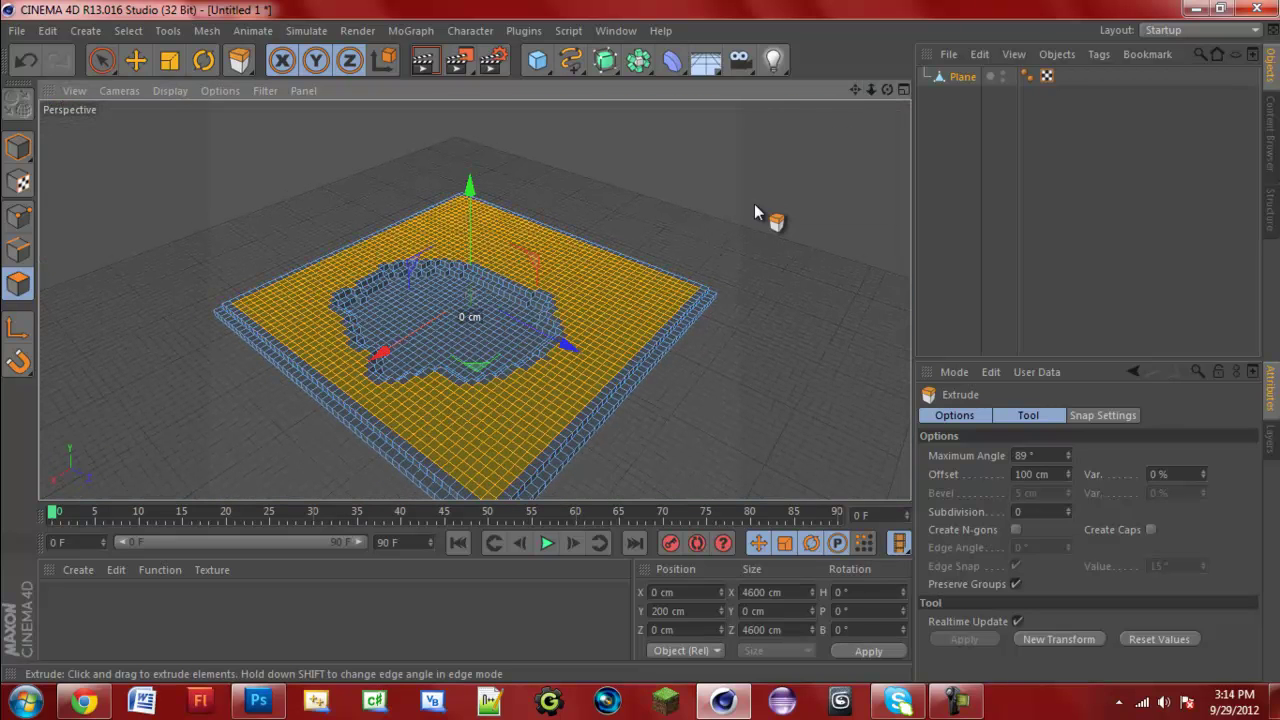
- Extrude the remaining selected polygons by 100 cm as the third terrace level, and shrink the selection by another row
drag(1054, 475, 915, 477)
text(100)
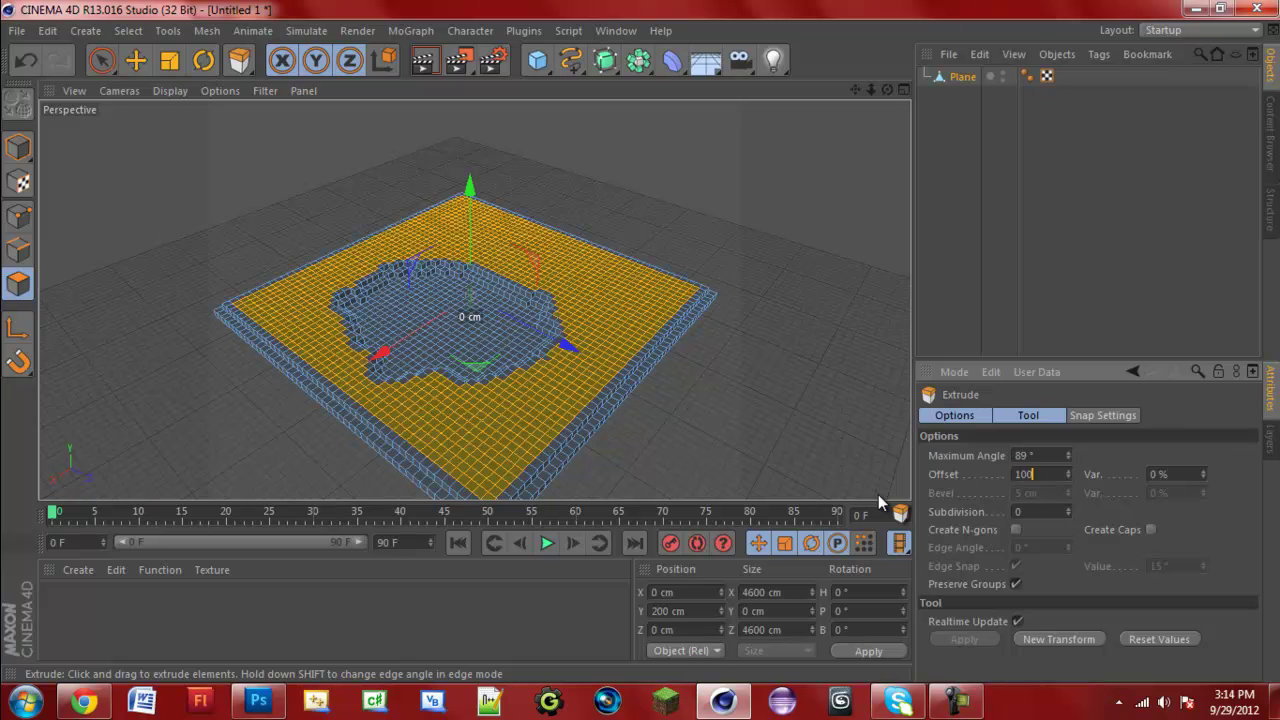
key(Return)
key(u)
text(k)
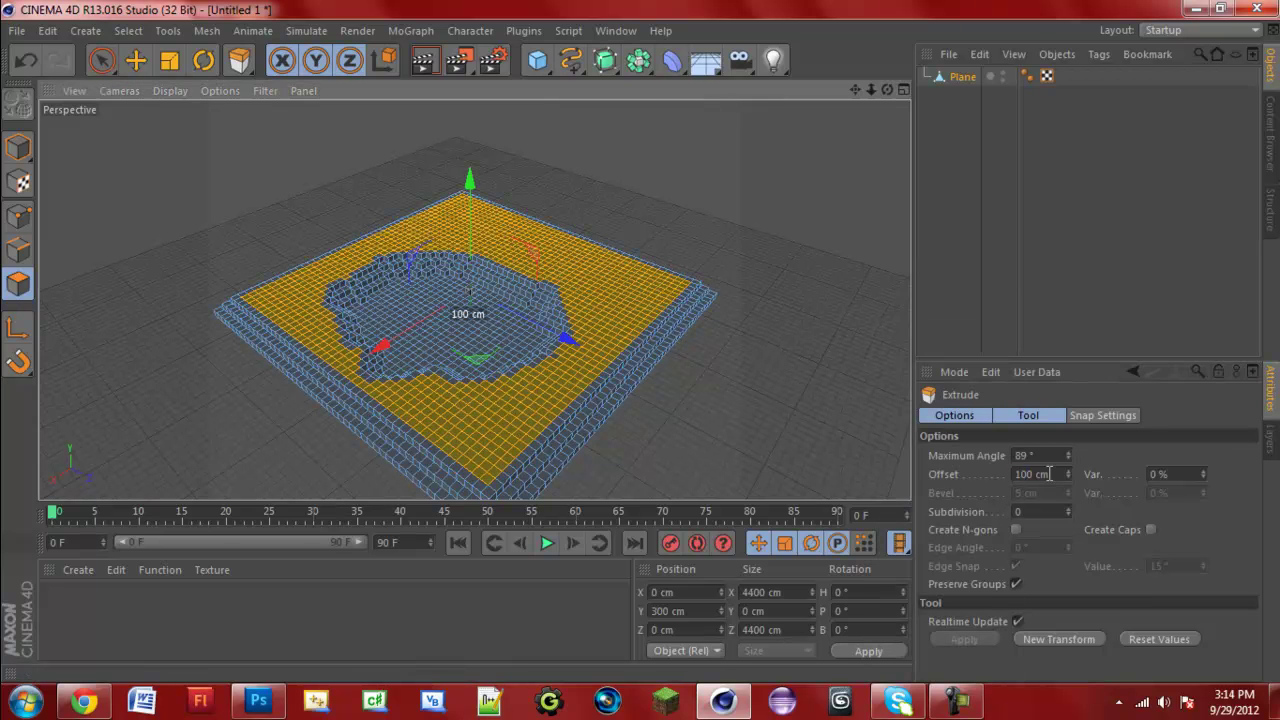
- Extrude the selection by 100 cm to form the fourth terrace level, and shrink the selection once more
text(100)
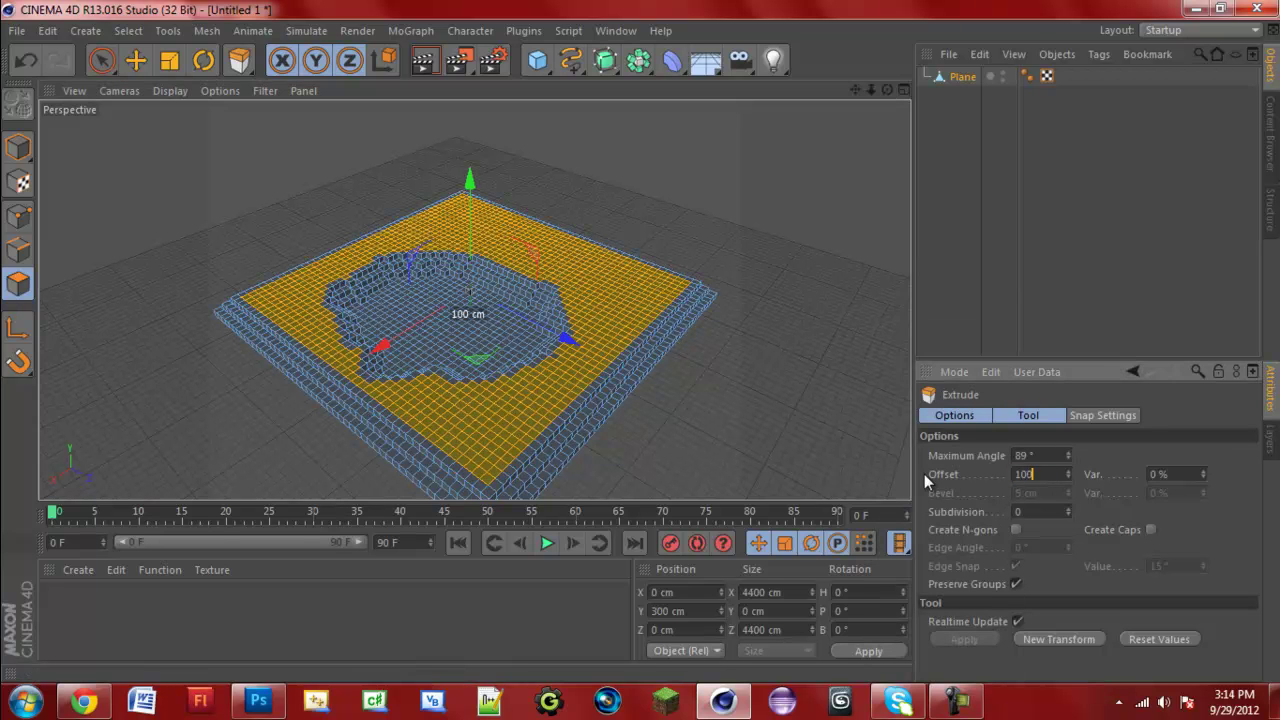
key(Return)
key(u)
key(k)
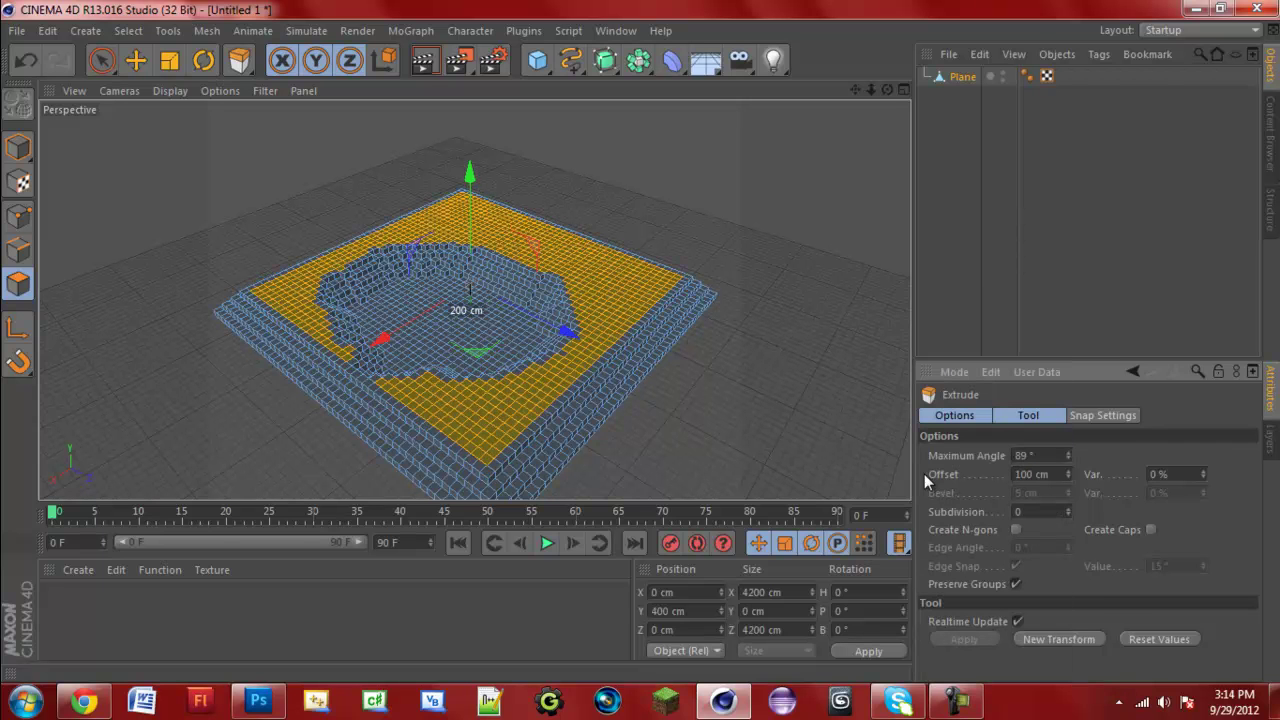
- Extrude the selected polygons by 100 cm as the fifth terrace level, and shrink the selection by one row
click(1050, 474)
key(Return)
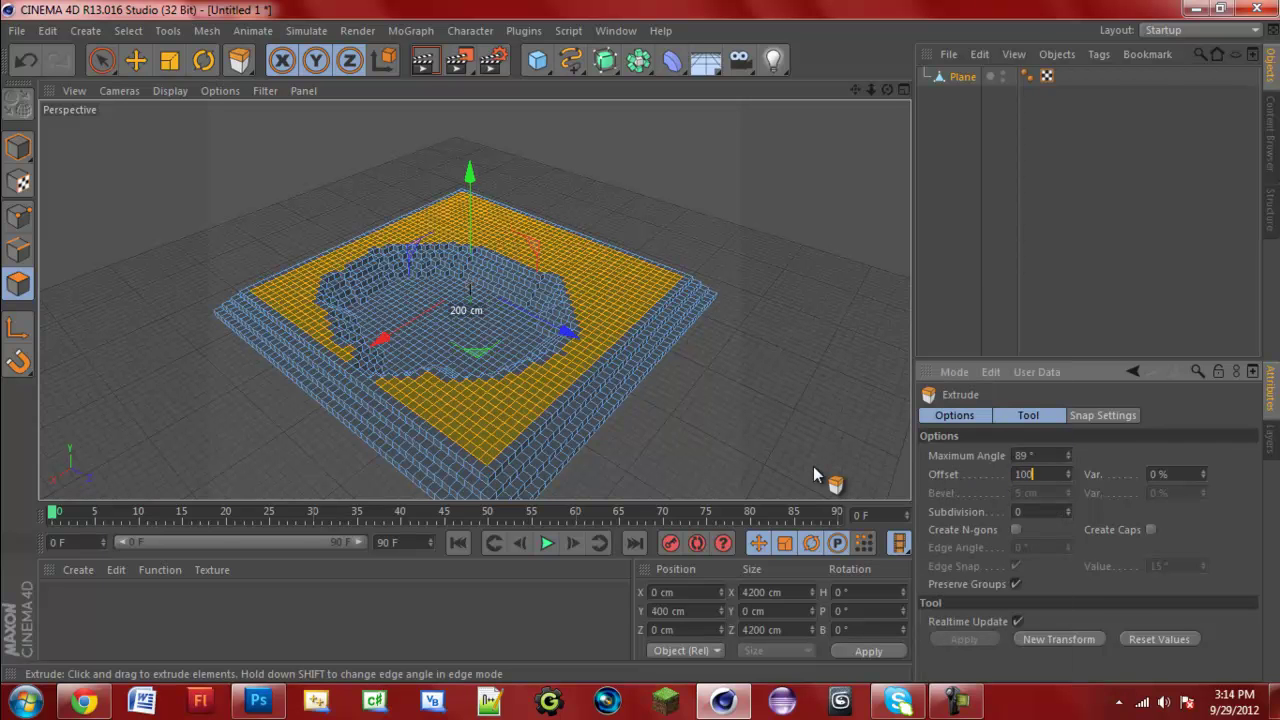
key(u)
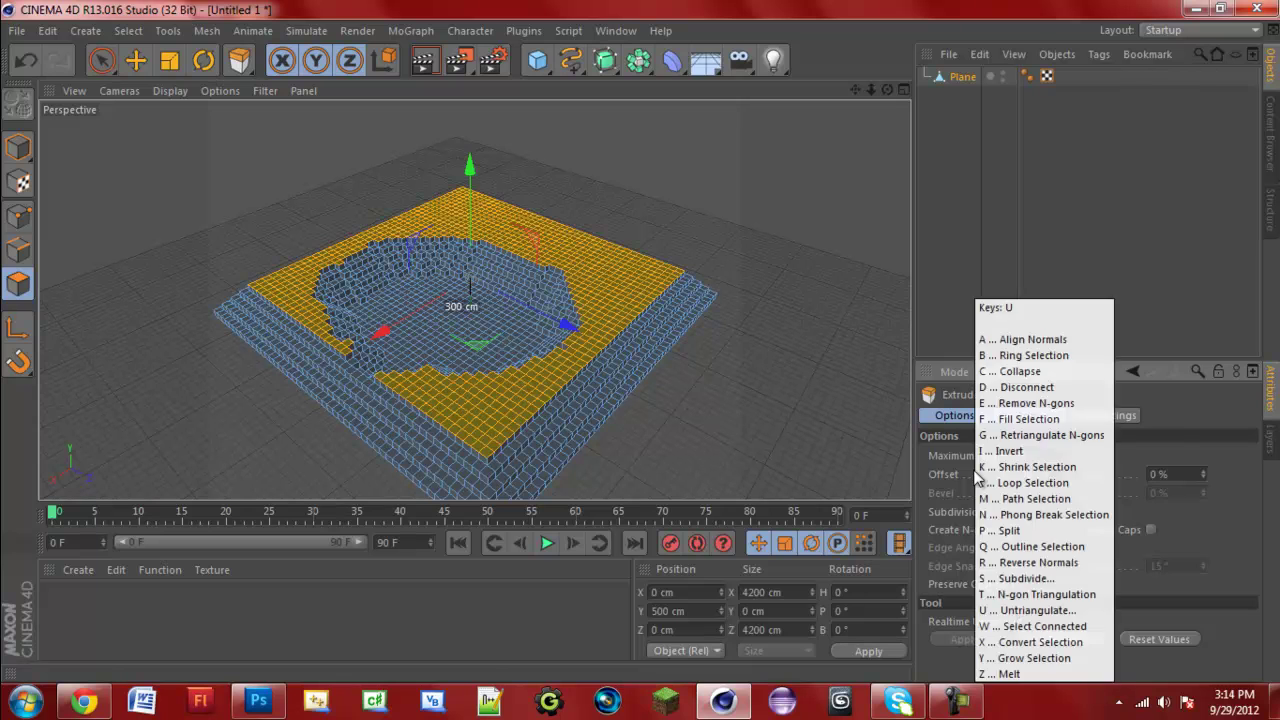
key(k)
- Extrude the shrunken selection by 100 cm to form the sixth terrace level, and shrink the selection again
click(1050, 474)
text(100)
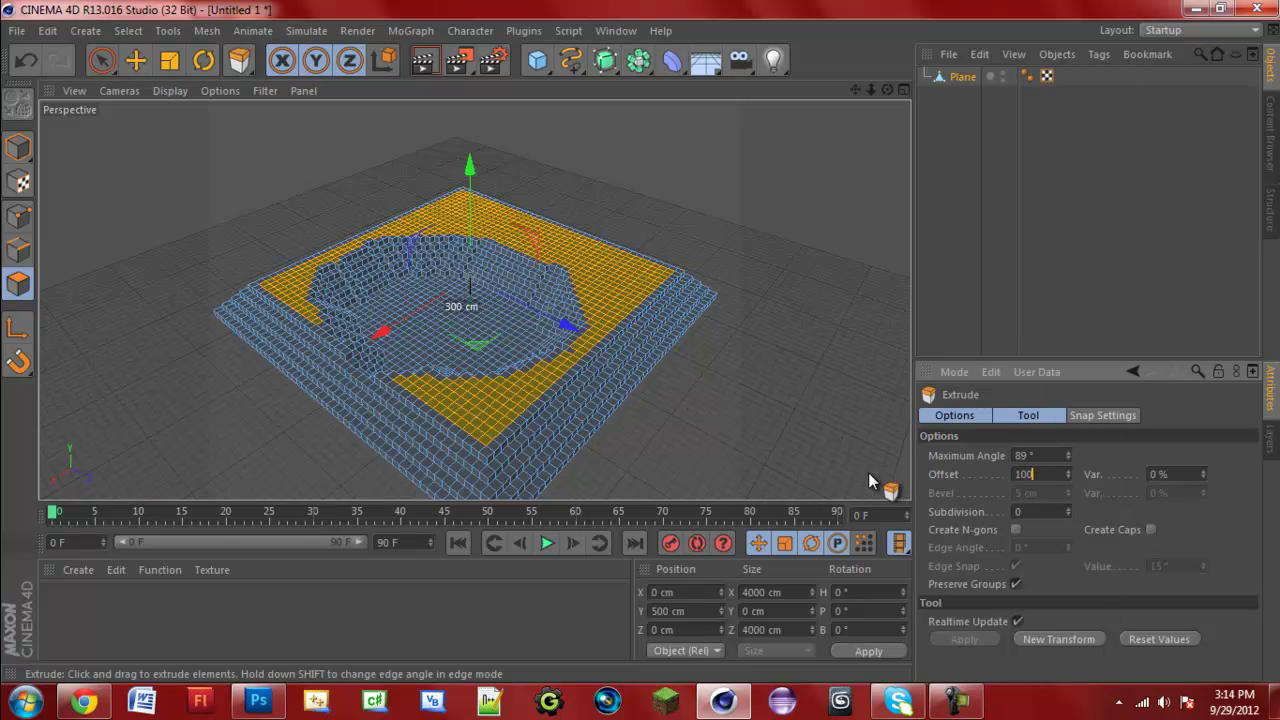
key(Return)
key(u)
key(k)
- Extrude the selection by 100 cm as the seventh terrace level, restarting Extrude on the reselected plane, and shrink it by another row
click(1045, 474)
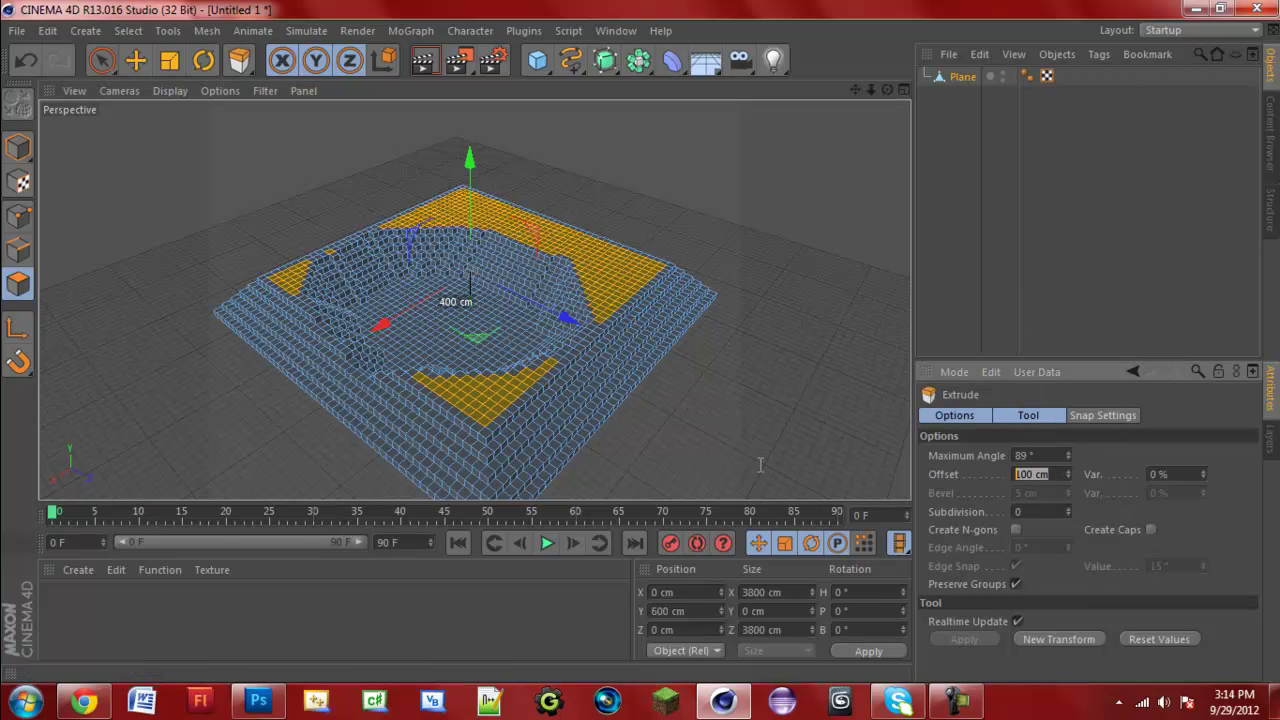
text(100)
key(Return)
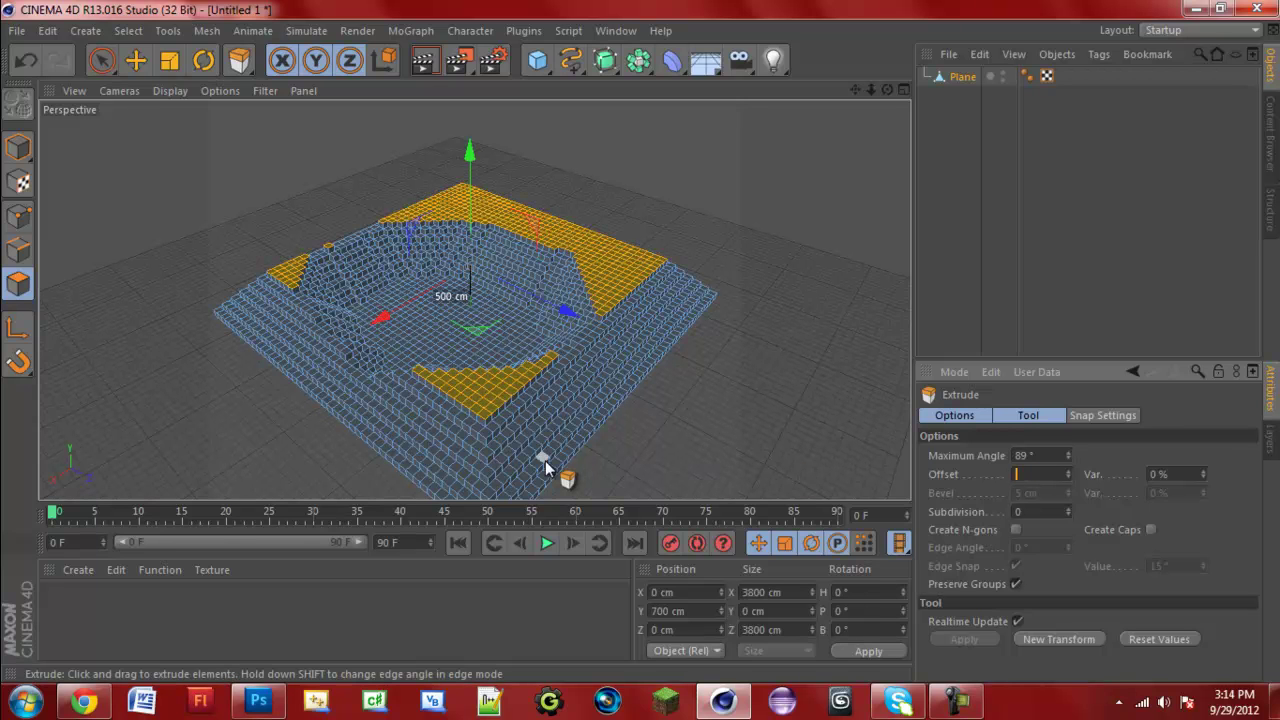
click(1020, 151)
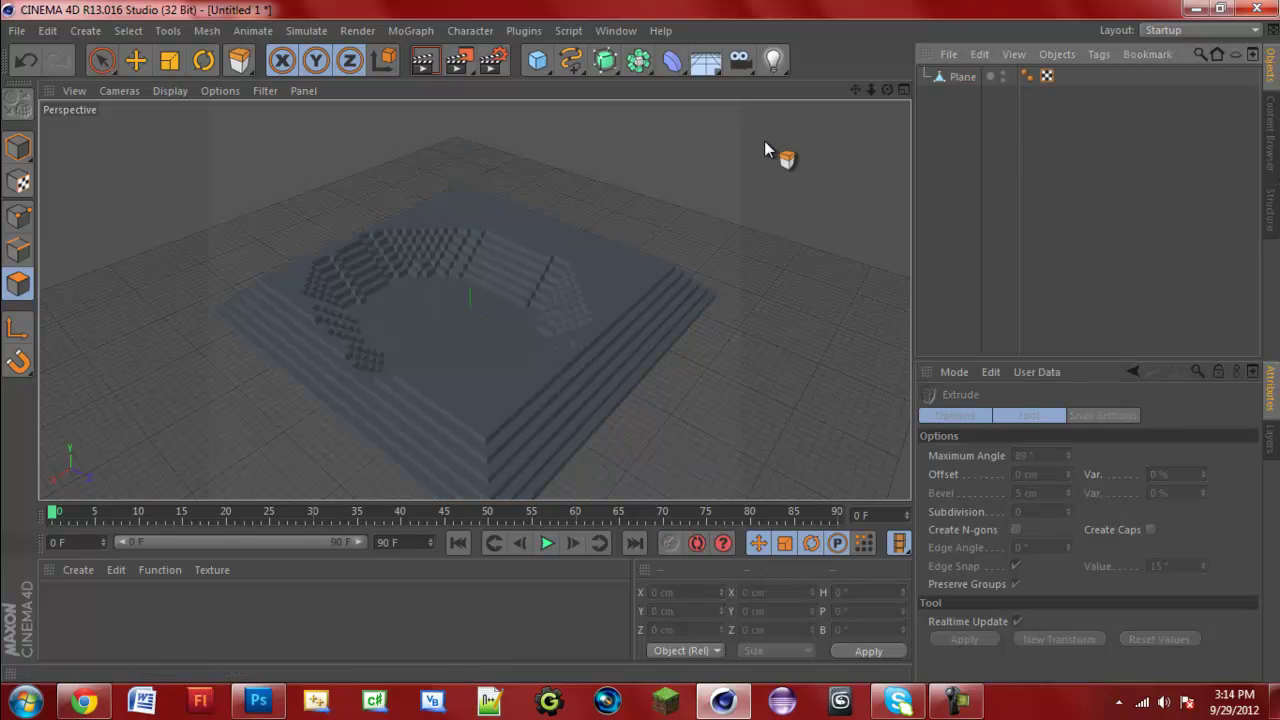
click(954, 78)
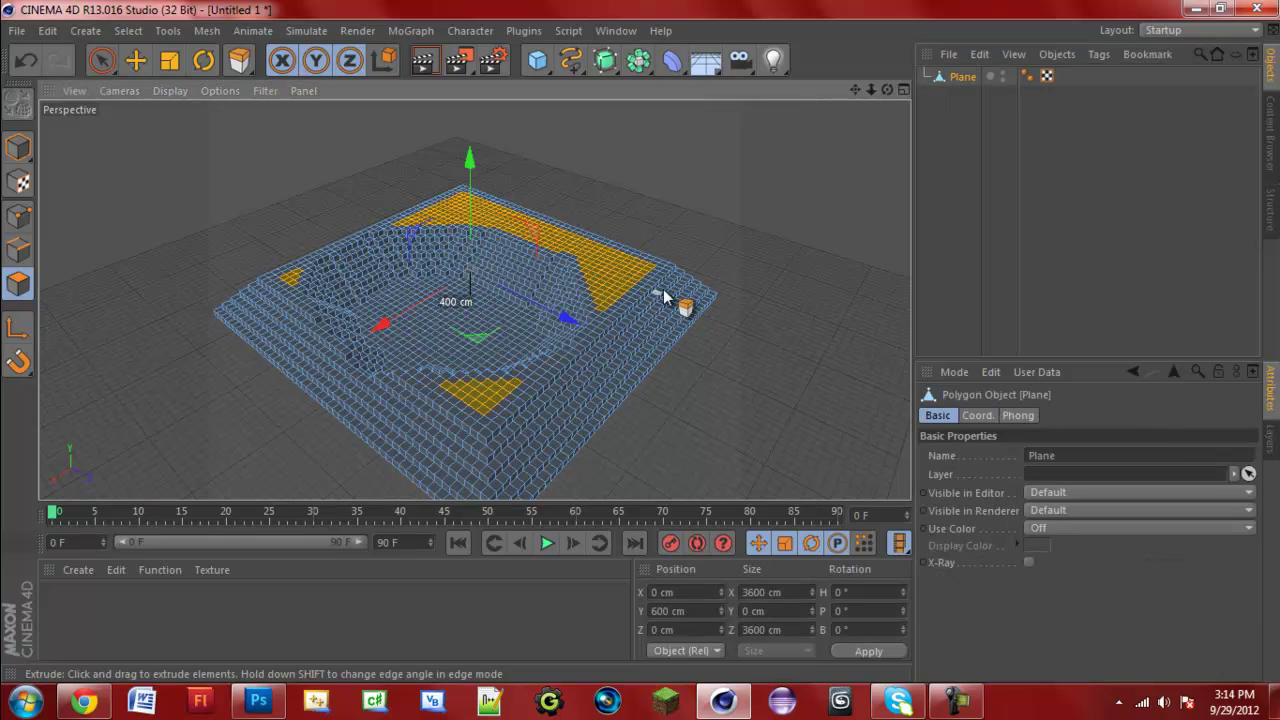
right_click(557, 243)
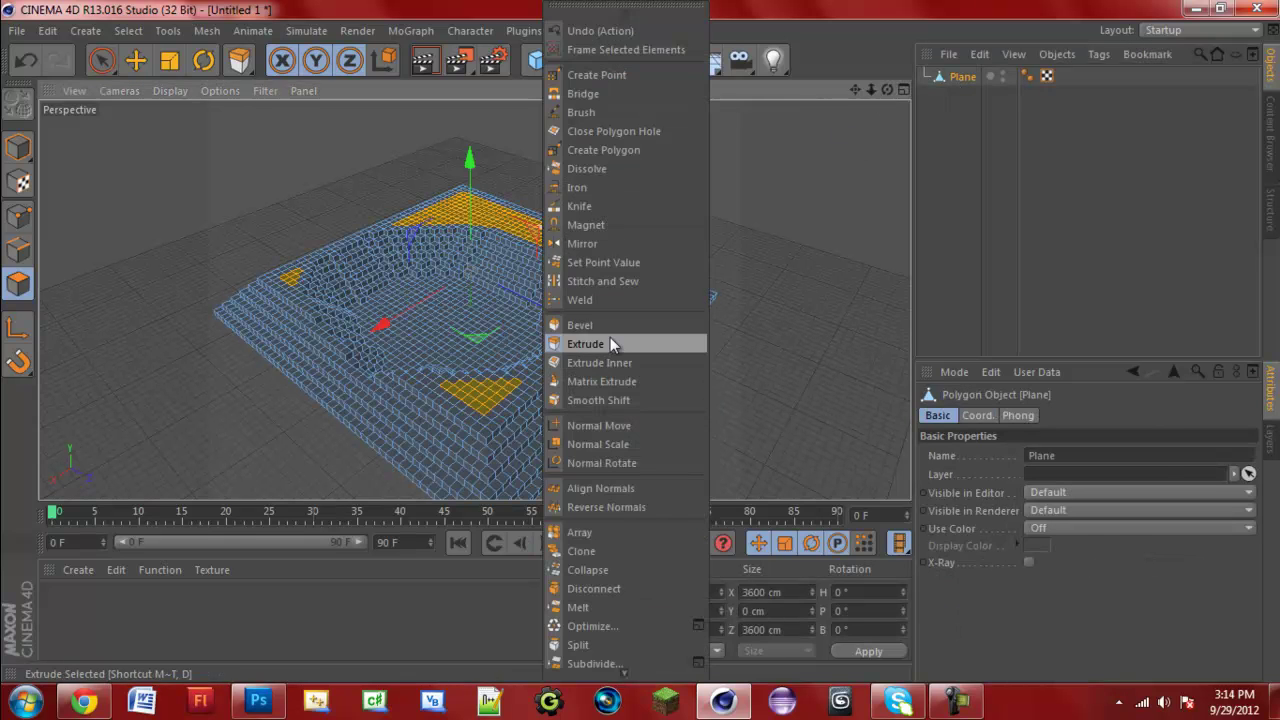
click(610, 343)
key(Return)
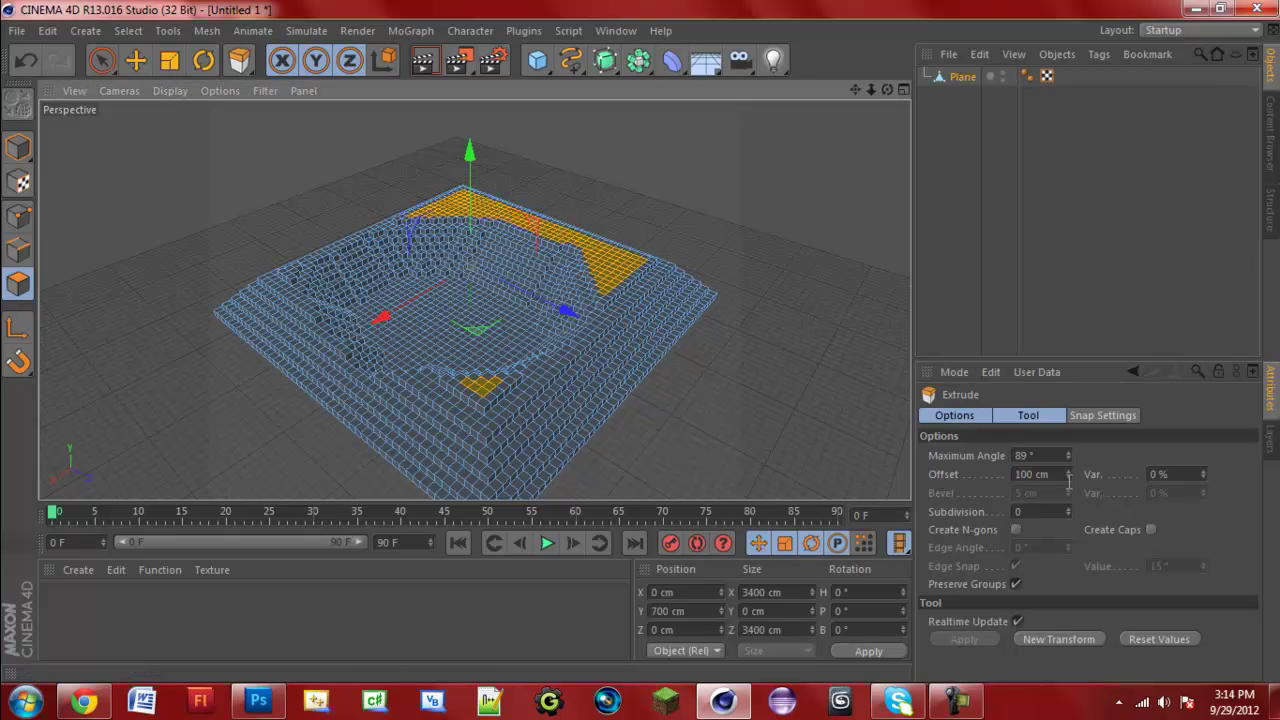
- Extrude the remaining selected polygons by 100 cm as the eighth terrace level, and shrink the selection once more
click(1064, 475)
text(100)
key(Return)
key(u)
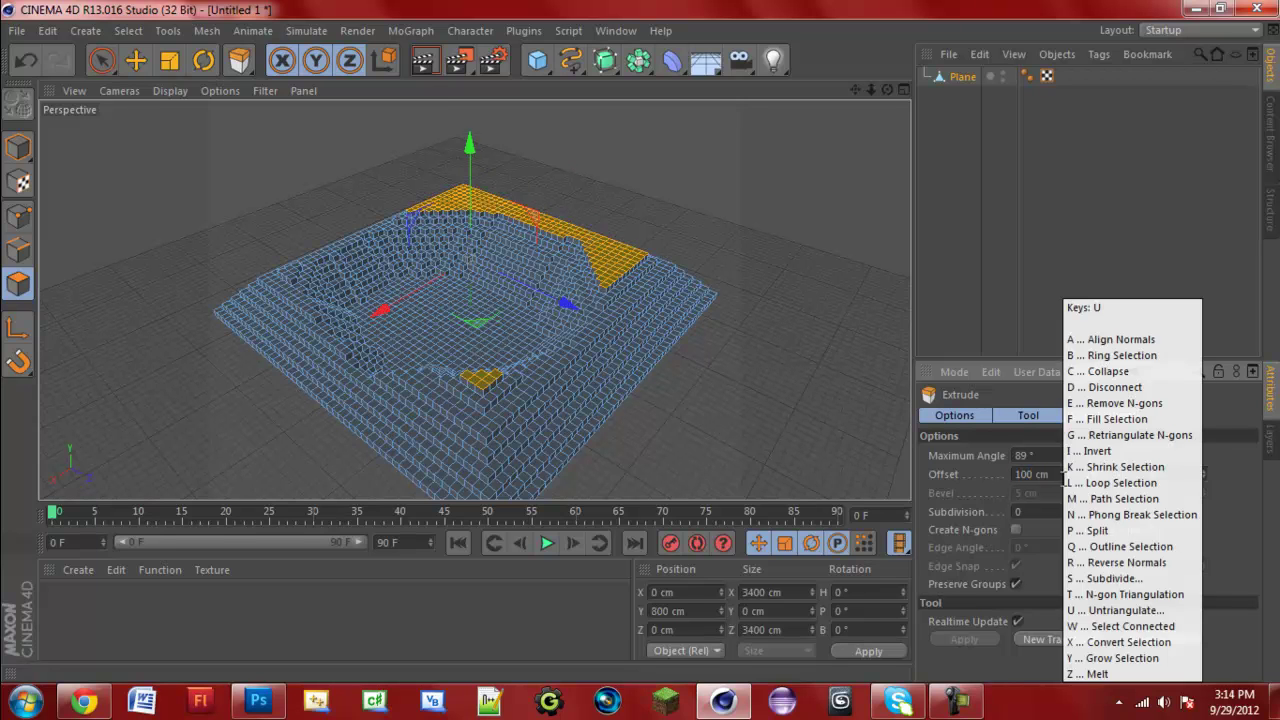
key(k)
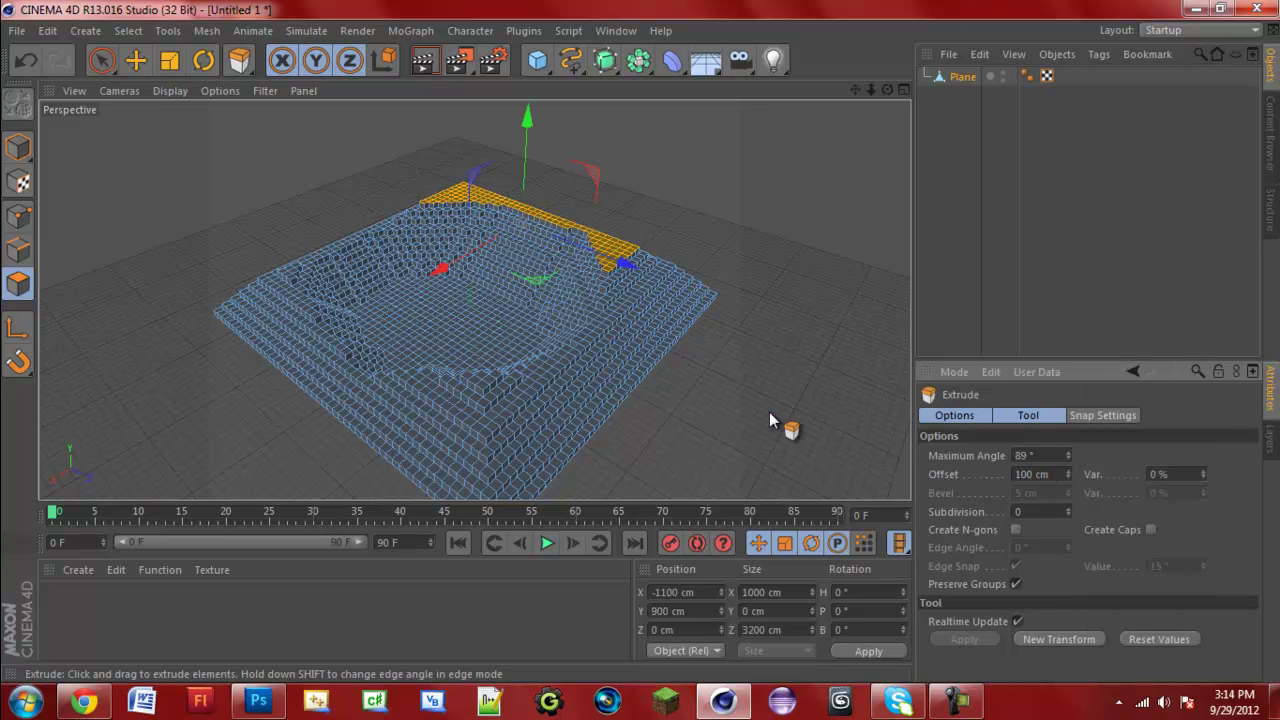
- Repeat extruding by 100 cm and shrinking the selection to build the stepped corner peaks until no polygons remain selected
key(u)
key(k)
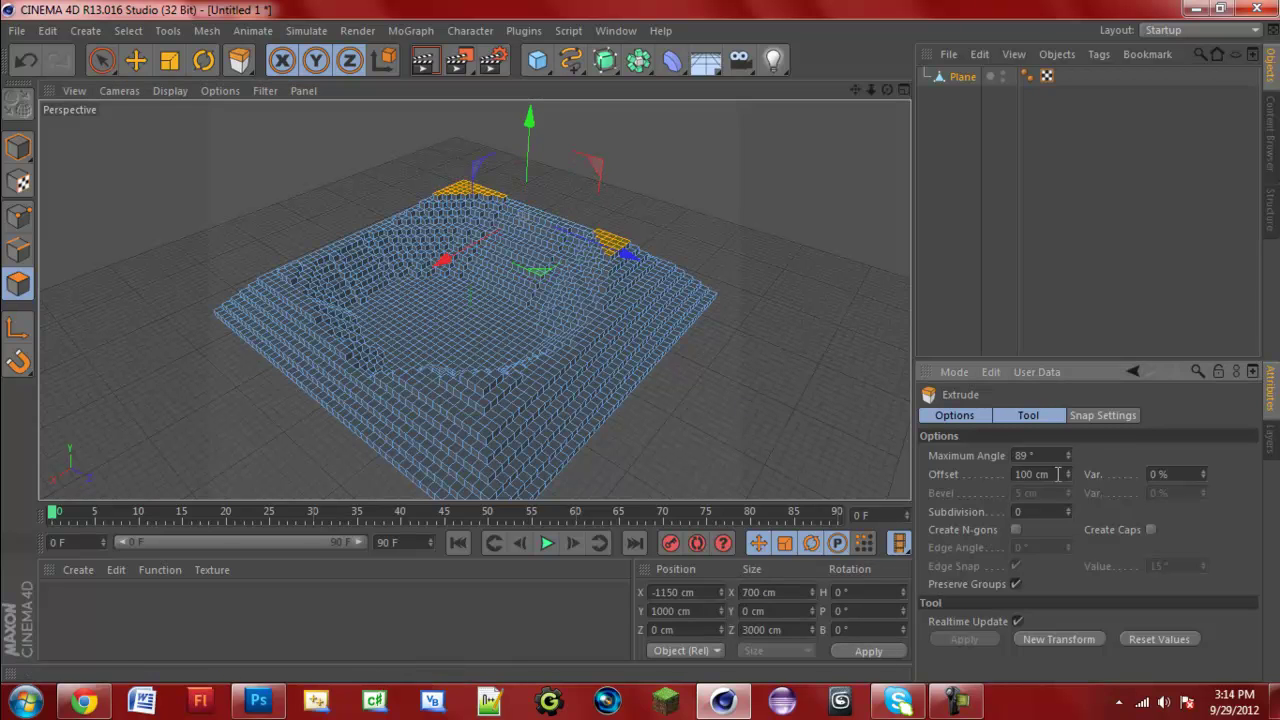
key(u)
key(k)
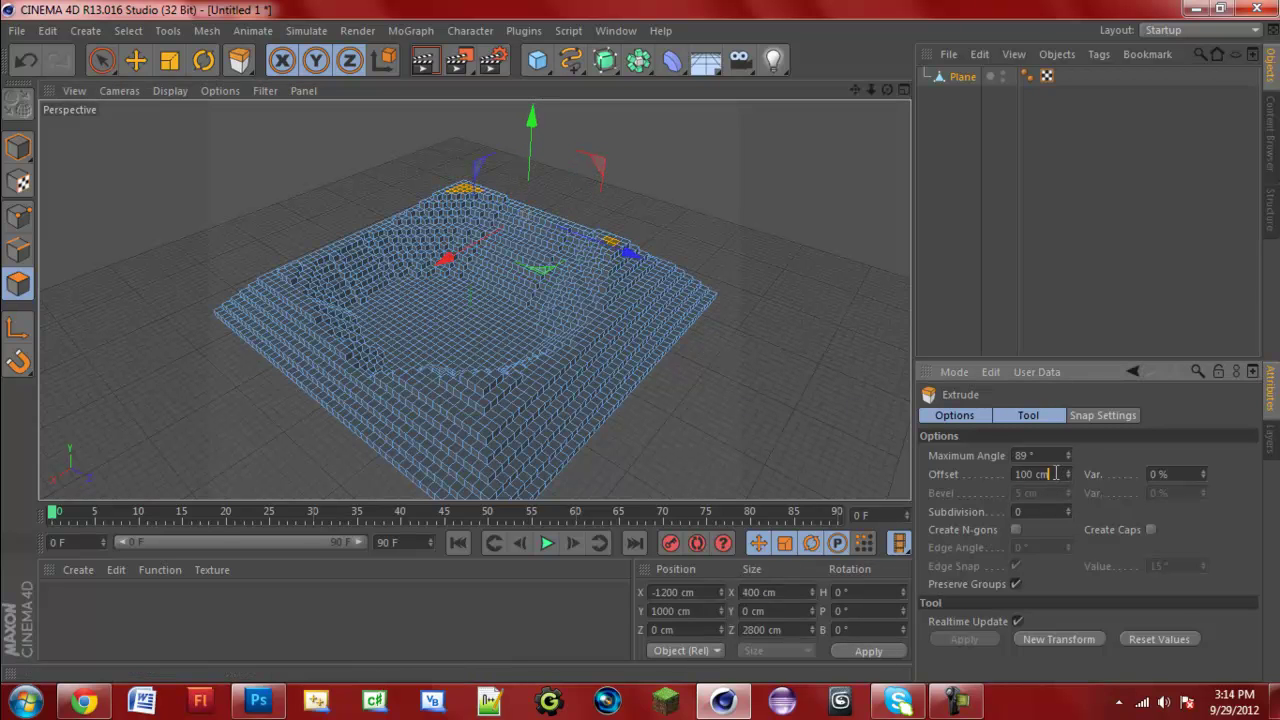
key(u)
key(k)
key(Return)
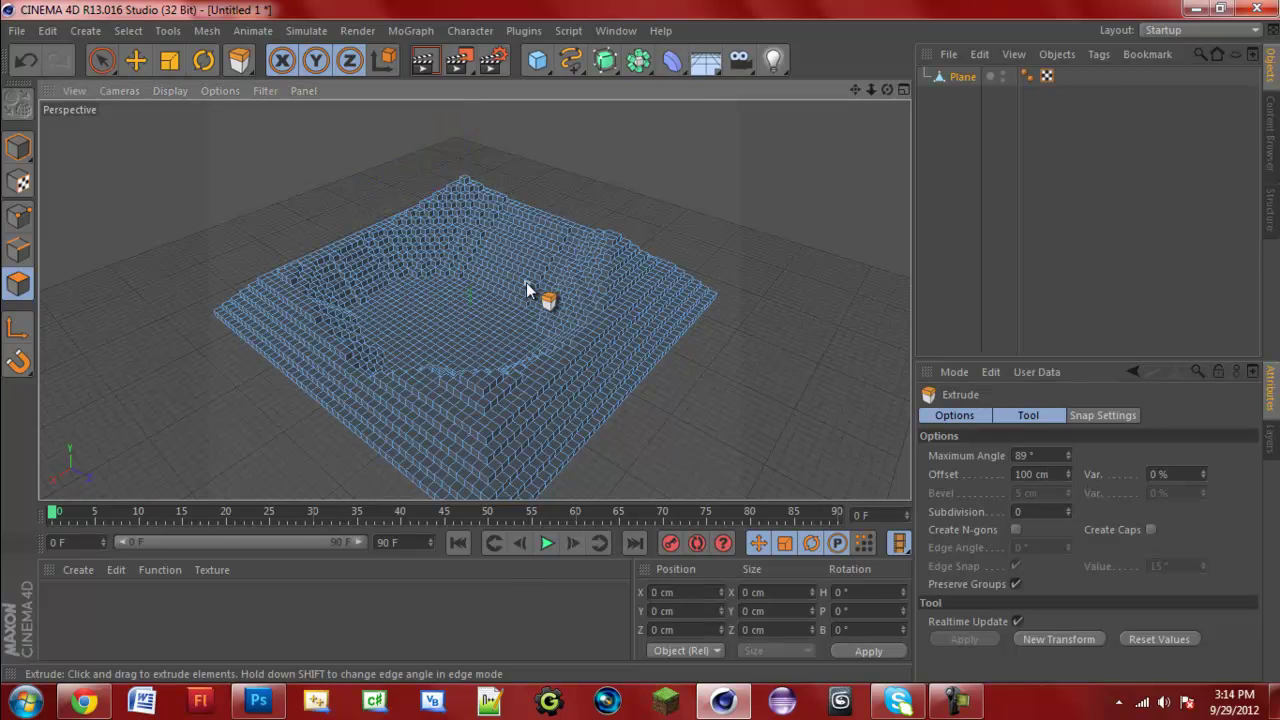
- Extrude all polygons of the terrain by 100 cm, and deselect the plane
key(ctrl+a)
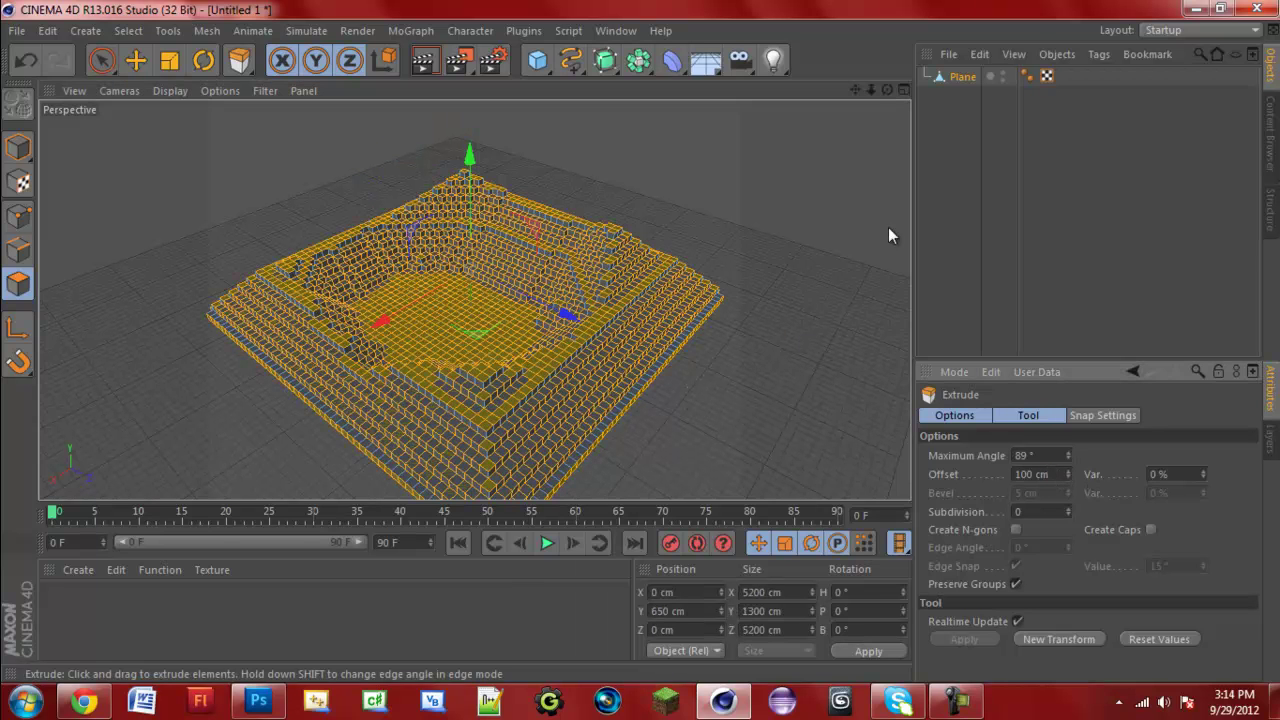
click(1057, 210)
- Examine the terraced terrain from several angles, including the basin walls, the underside and the overall shape, with the plane deselected
scroll(337, 299, up, 5)
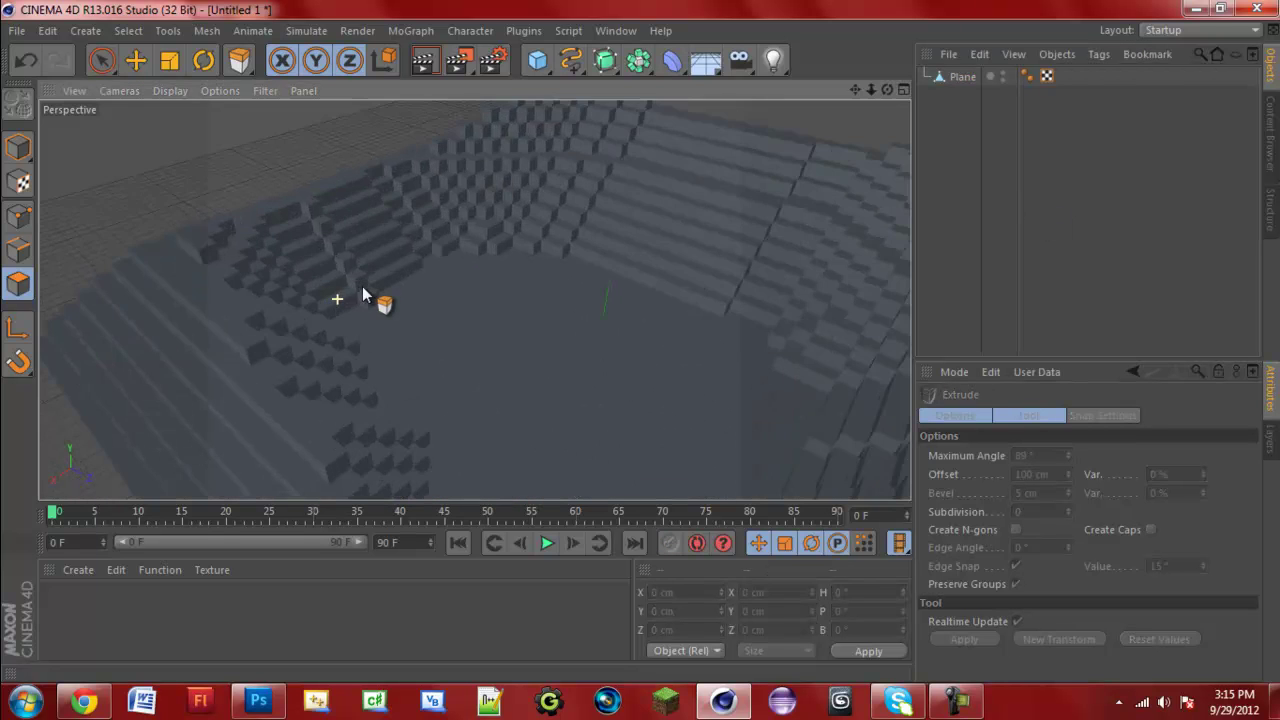
scroll(363, 293, up, 5)
alt+drag(642, 349, 643, 351)
alt+right_drag(643, 351, 638, 345)
mouse_move(640, 345)
alt+mouse_down()
mouse_move(643, 363)
mouse_move(609, 326)
mouse_move(641, 349)
alt+mouse_up()
drag(858, 92, 650, 351)
drag(882, 93, 643, 349)
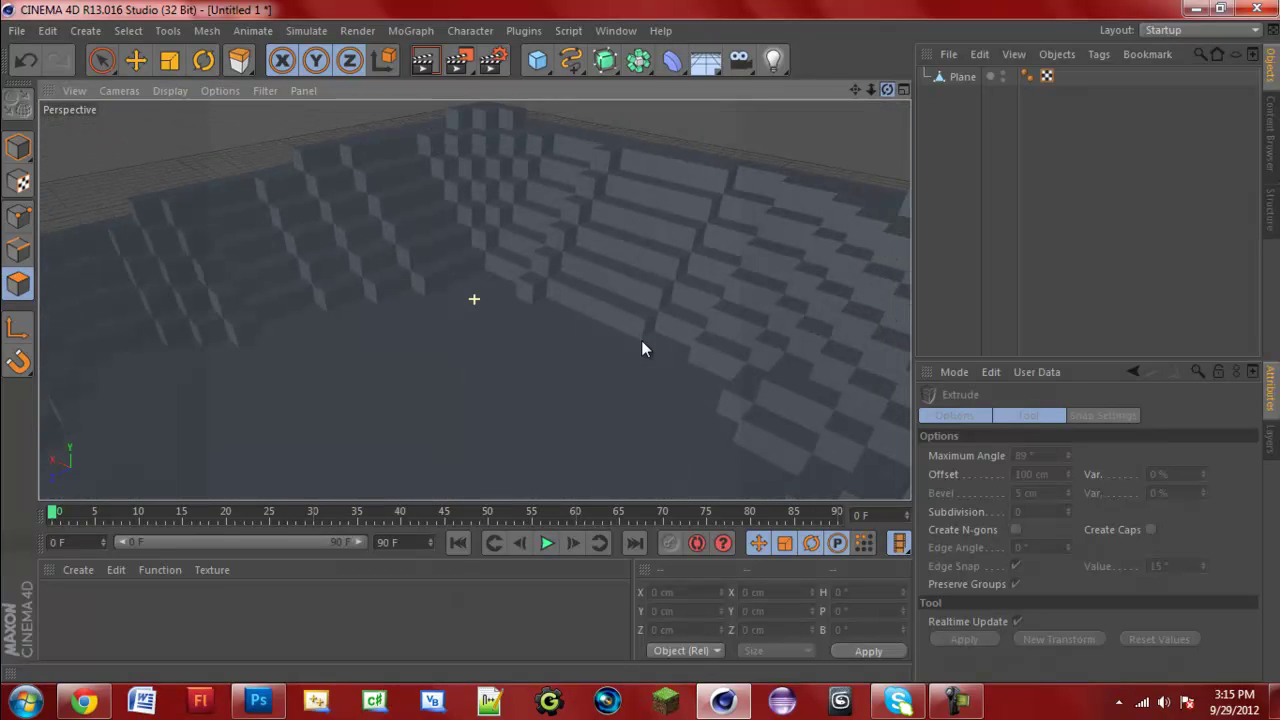
drag(878, 97, 643, 349)
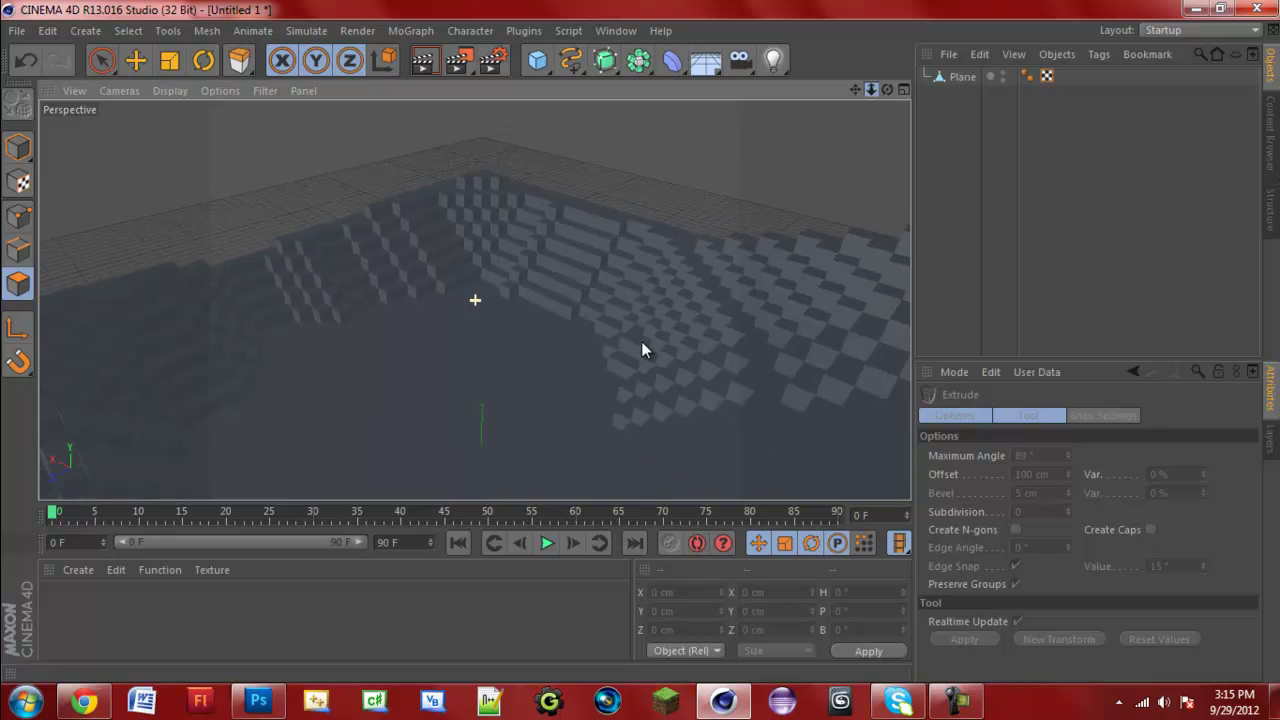
drag(887, 90, 643, 349)
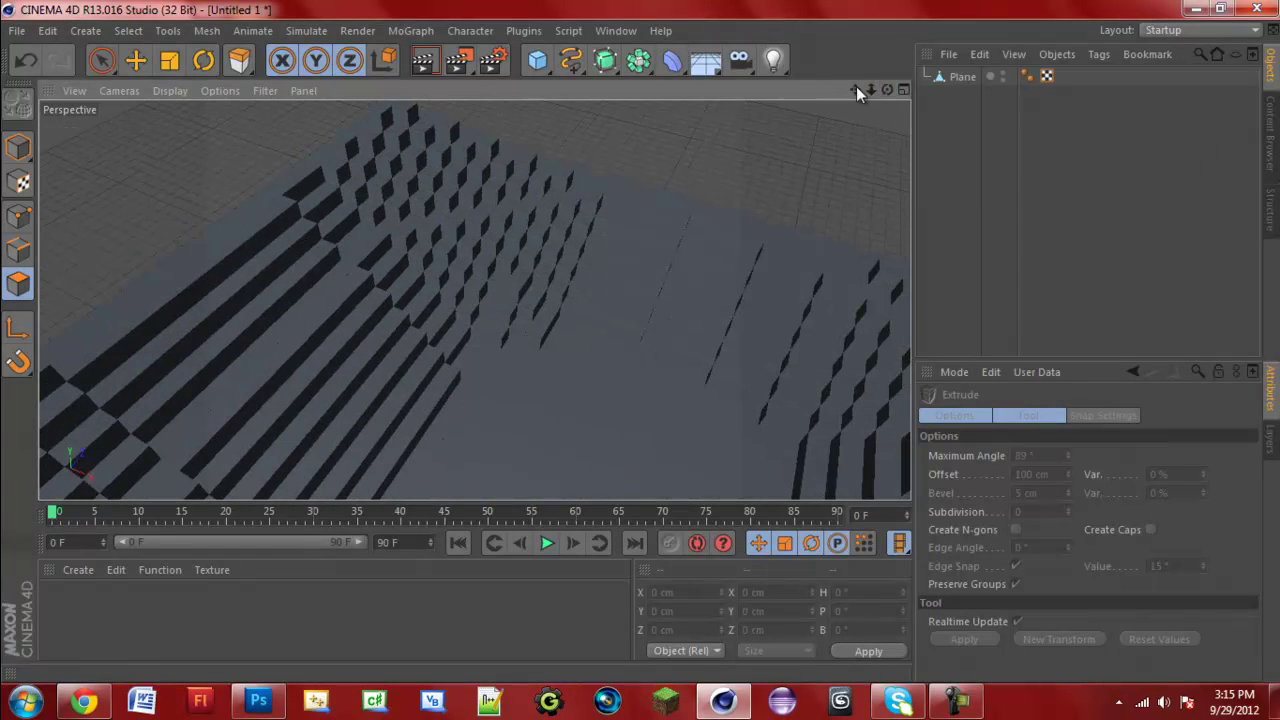
drag(855, 90, 646, 349)
alt+middle_drag(498, 244, 628, 253)
drag(627, 255, 634, 249)
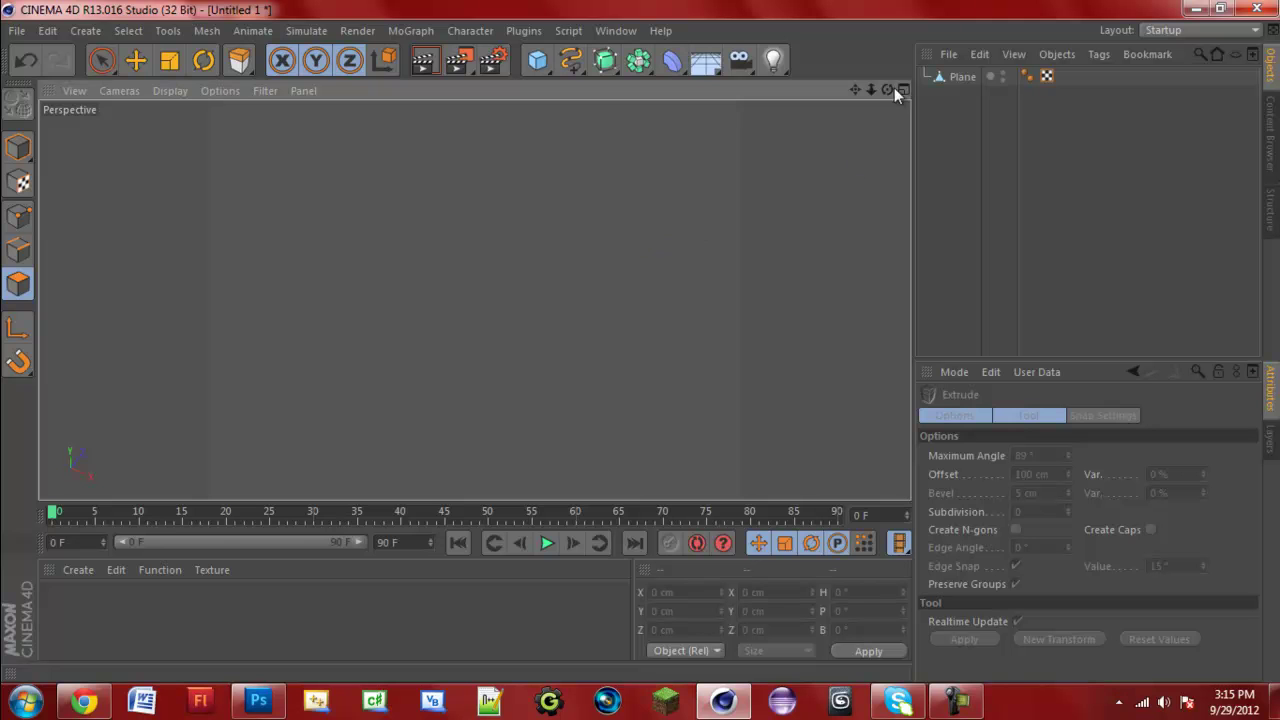
mouse_move(643, 347)
mouse_down()
mouse_move(654, 349)
mouse_move(643, 349)
mouse_up()
drag(860, 91, 644, 349)
mouse_move(639, 342)
mouse_down()
mouse_move(624, 338)
mouse_move(641, 349)
mouse_up()
drag(884, 95, 636, 342)
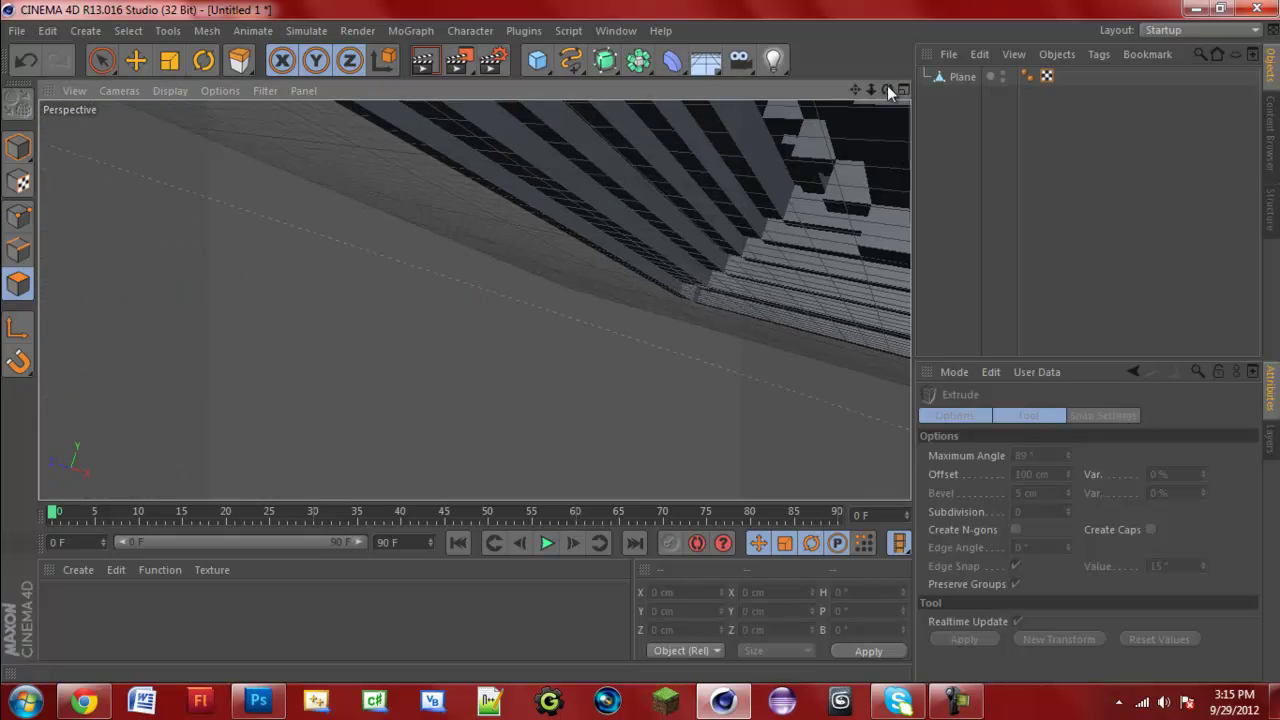
drag(887, 89, 643, 349)
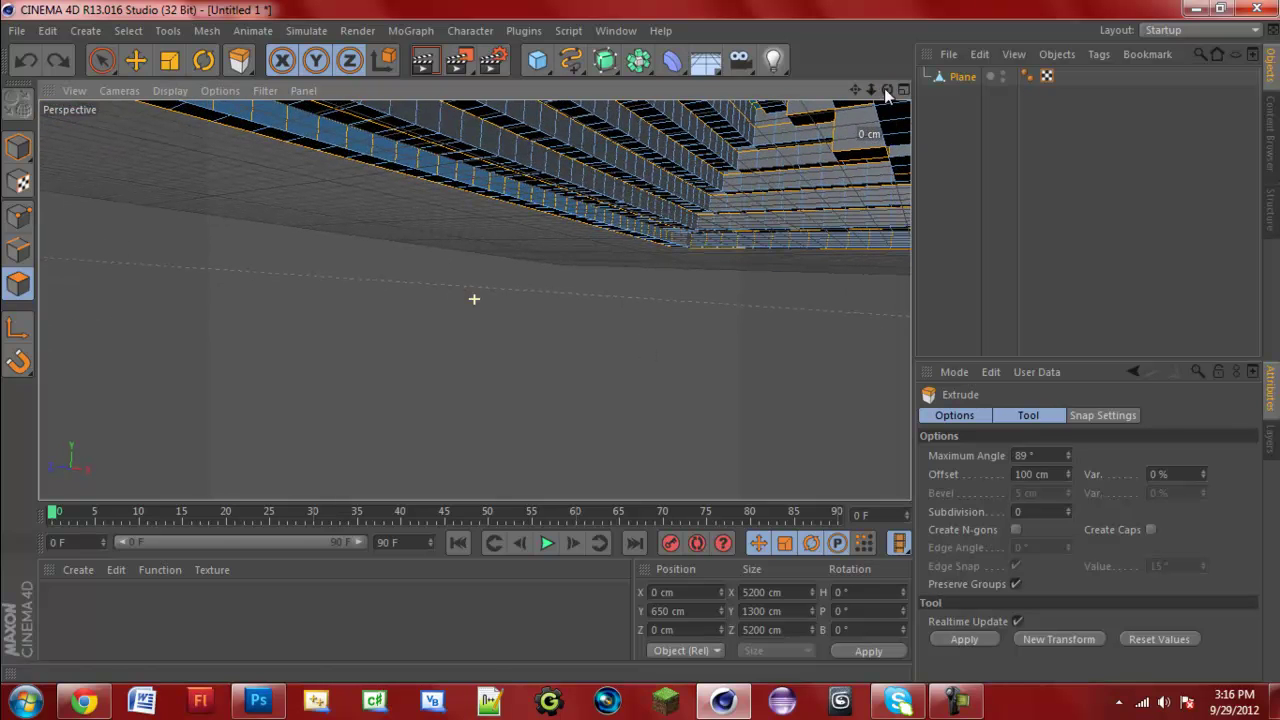
key(ctrl+shift+a)
click(1013, 205)
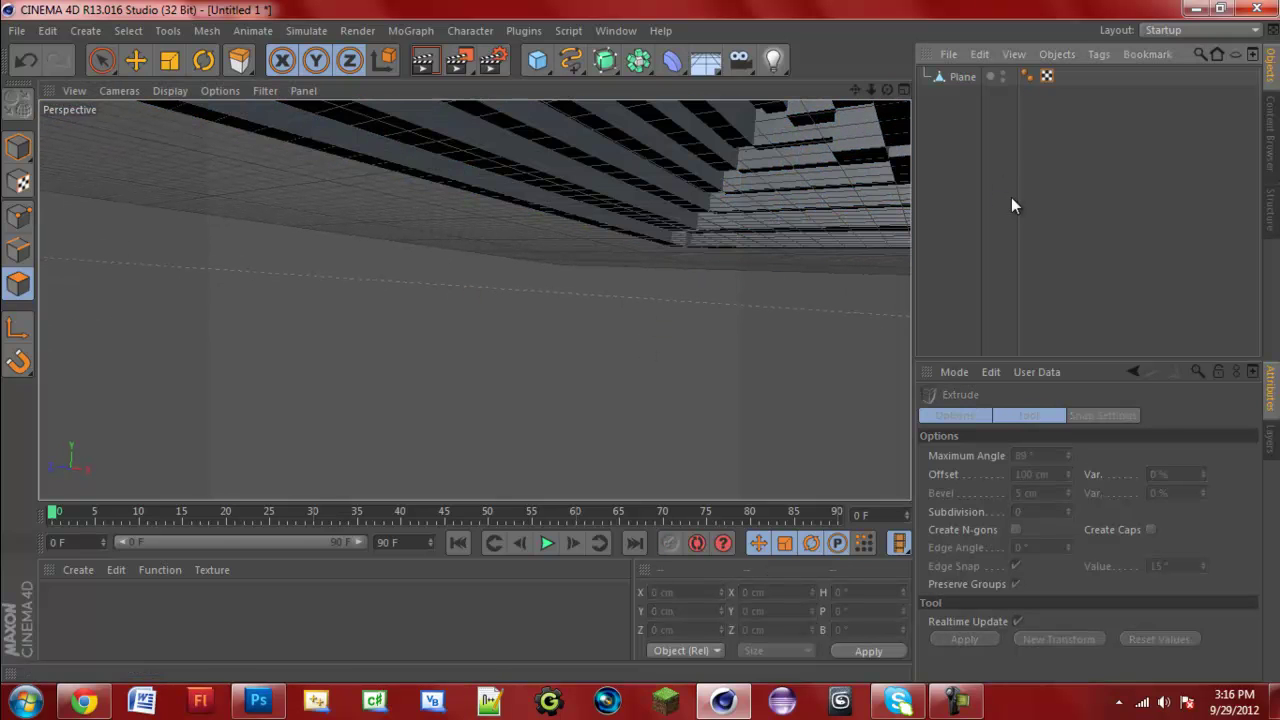
drag(855, 89, 643, 350)
drag(851, 88, 642, 350)
drag(879, 91, 651, 90)
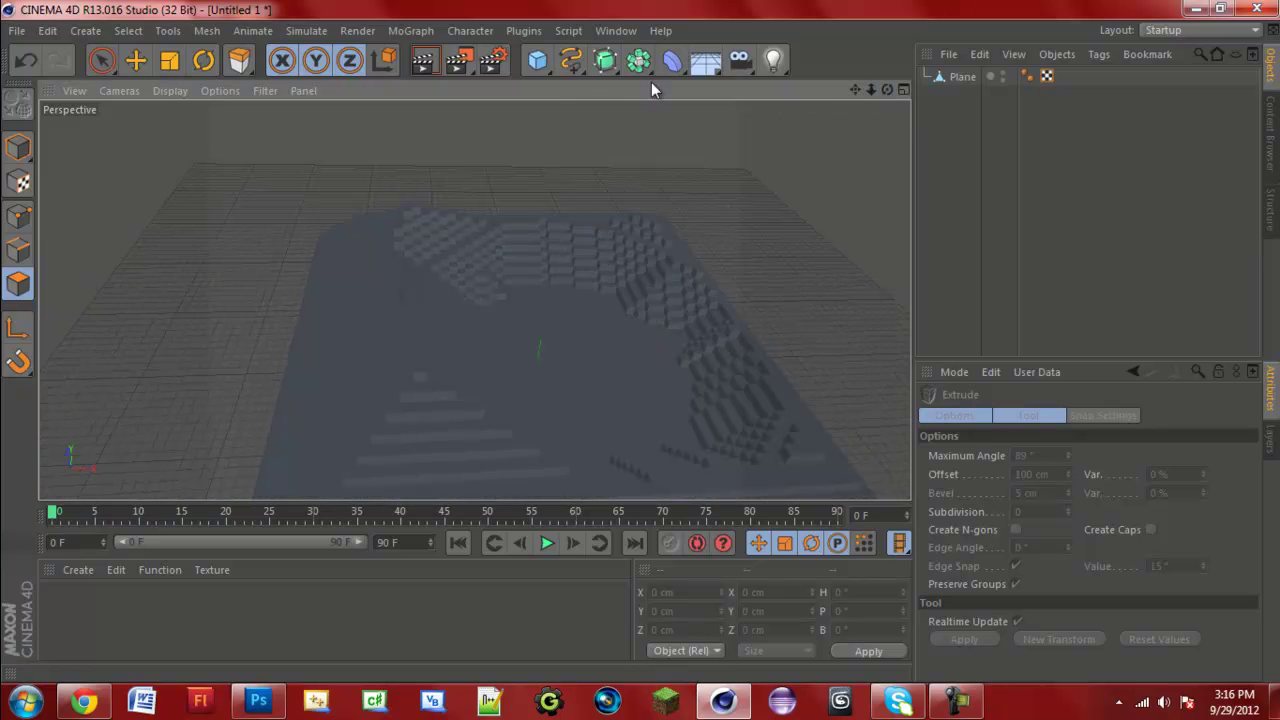
- Add three cubes to the scene and position them near the terrain's far corner
click(536, 61)
drag(541, 263, 563, 286)
drag(676, 197, 531, 200)
click(1040, 250)
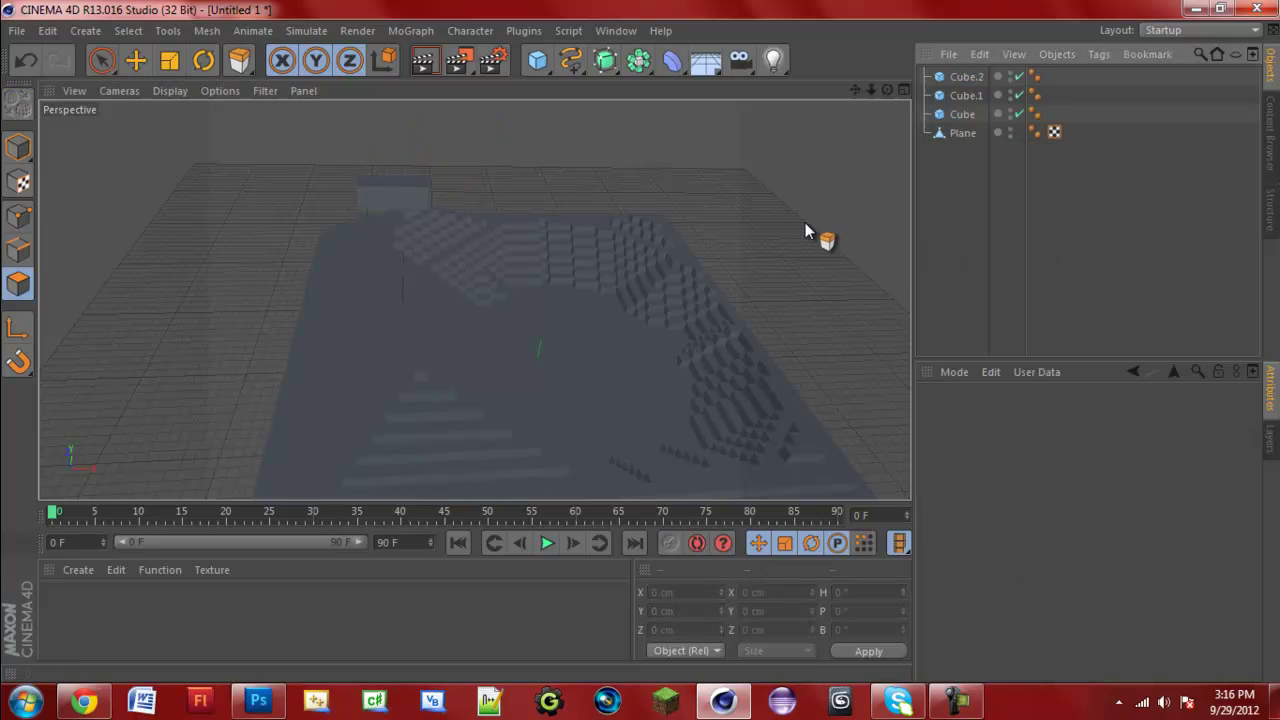
- Delete the three cubes from the scene
click(960, 115)
key(Delete)
click(960, 98)
key(Delete)
click(960, 80)
key(Delete)
- Examine the basin's stepped walls up close from inside the terrain
scroll(611, 350, up, 3)
scroll(611, 355, up, 5)
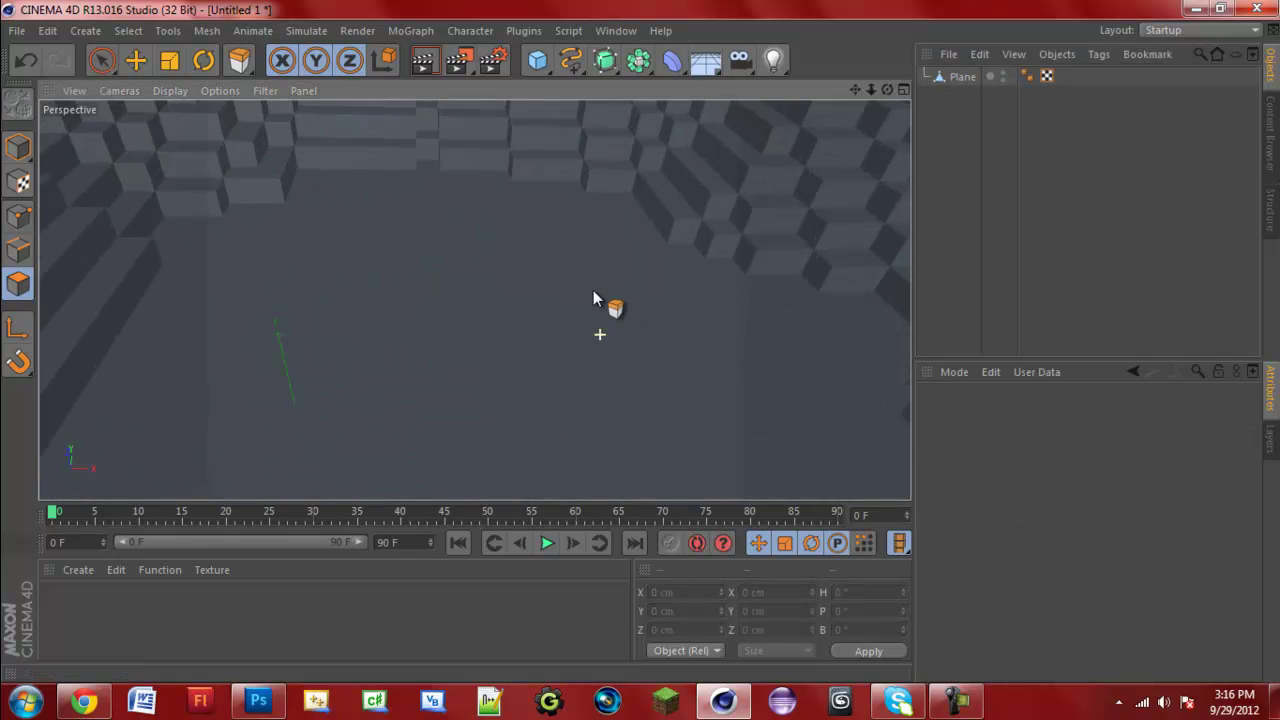
scroll(642, 348, up, 10)
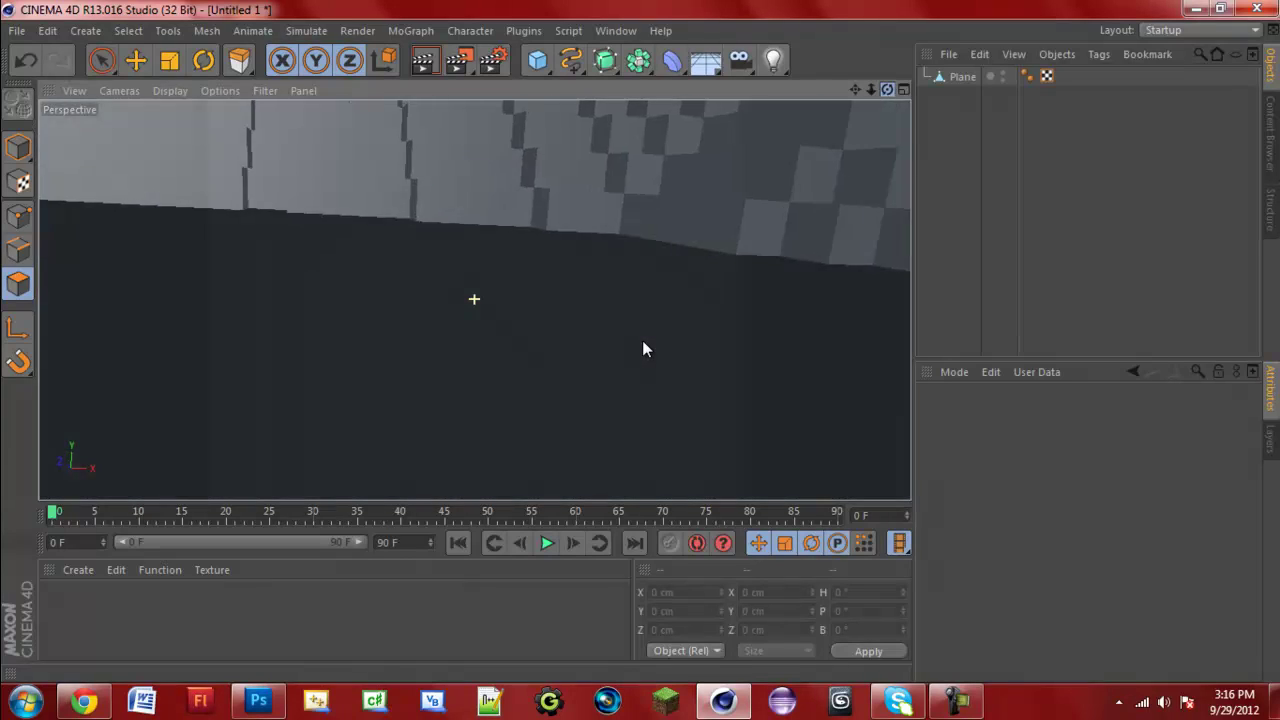
scroll(643, 351, up, 10)
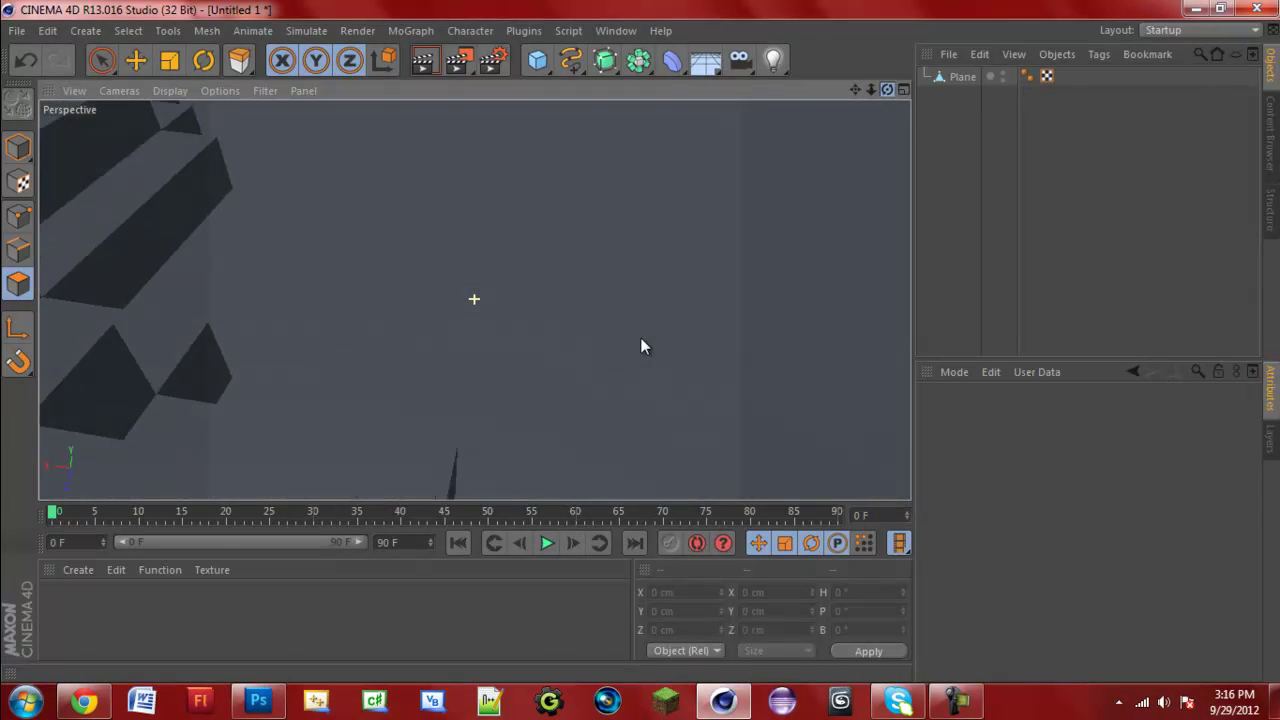
scroll(642, 348, up, 10)
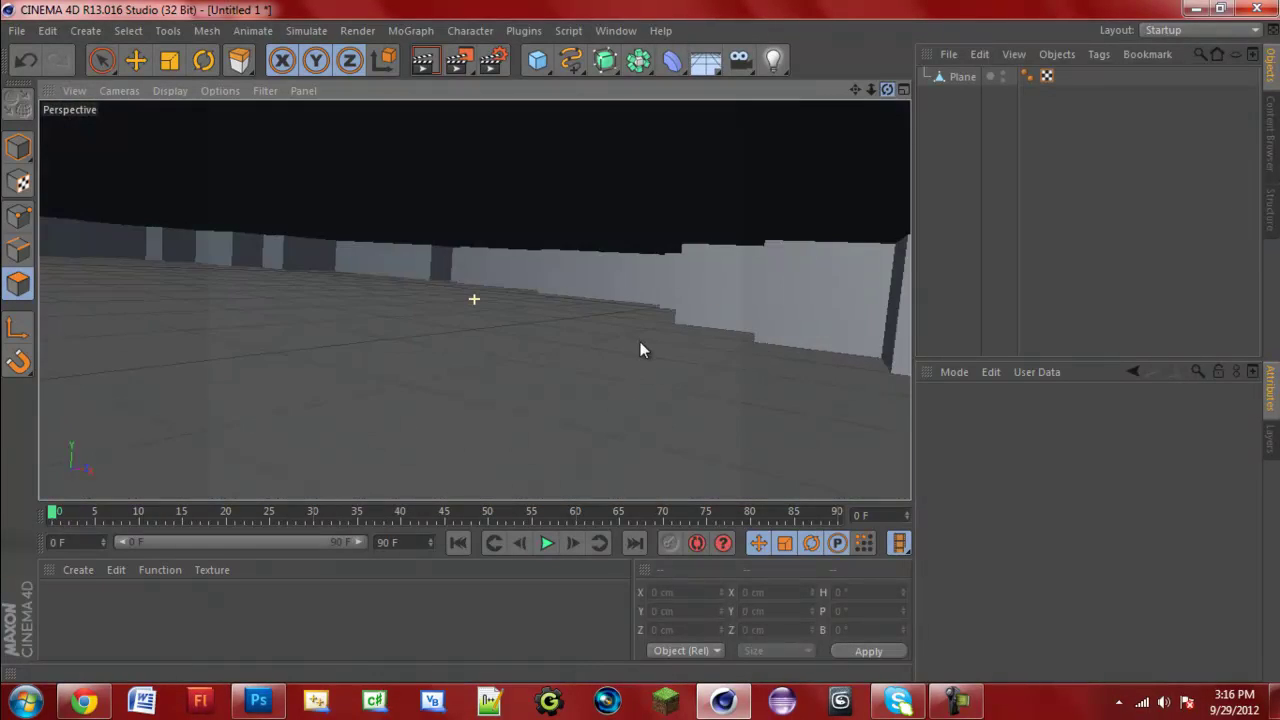
scroll(650, 351, up, 10)
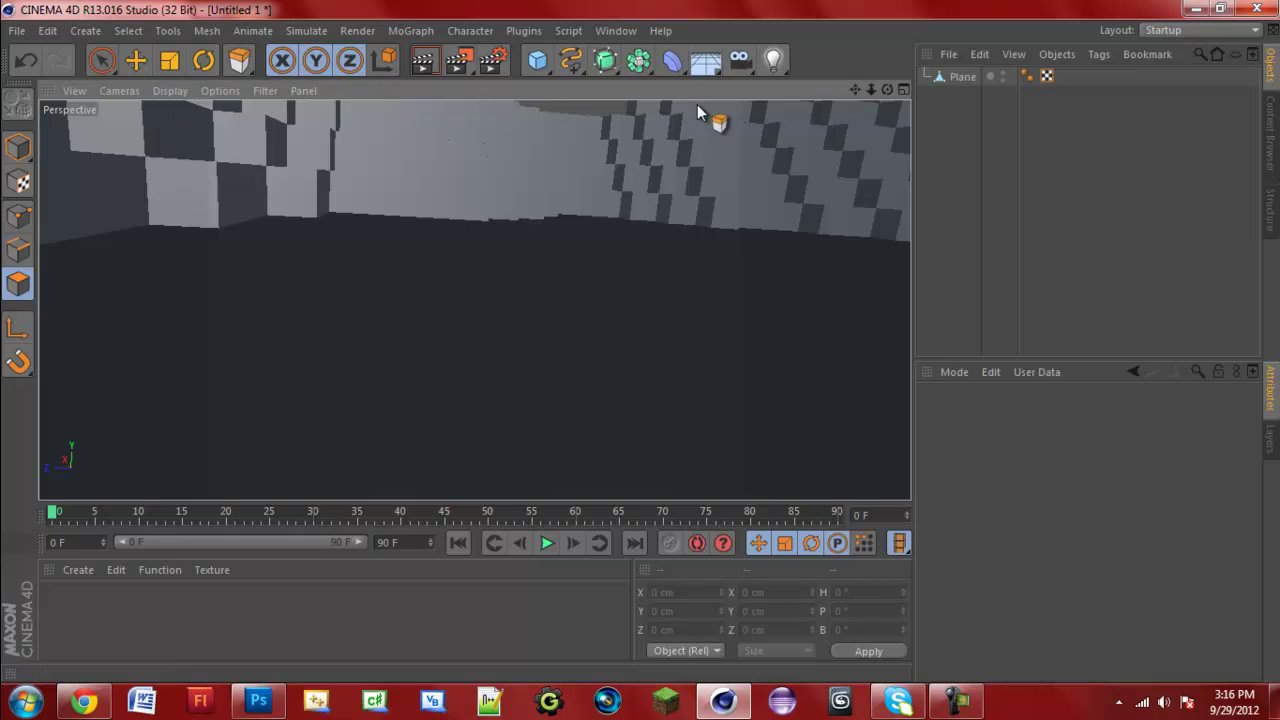
drag(854, 90, 646, 345)
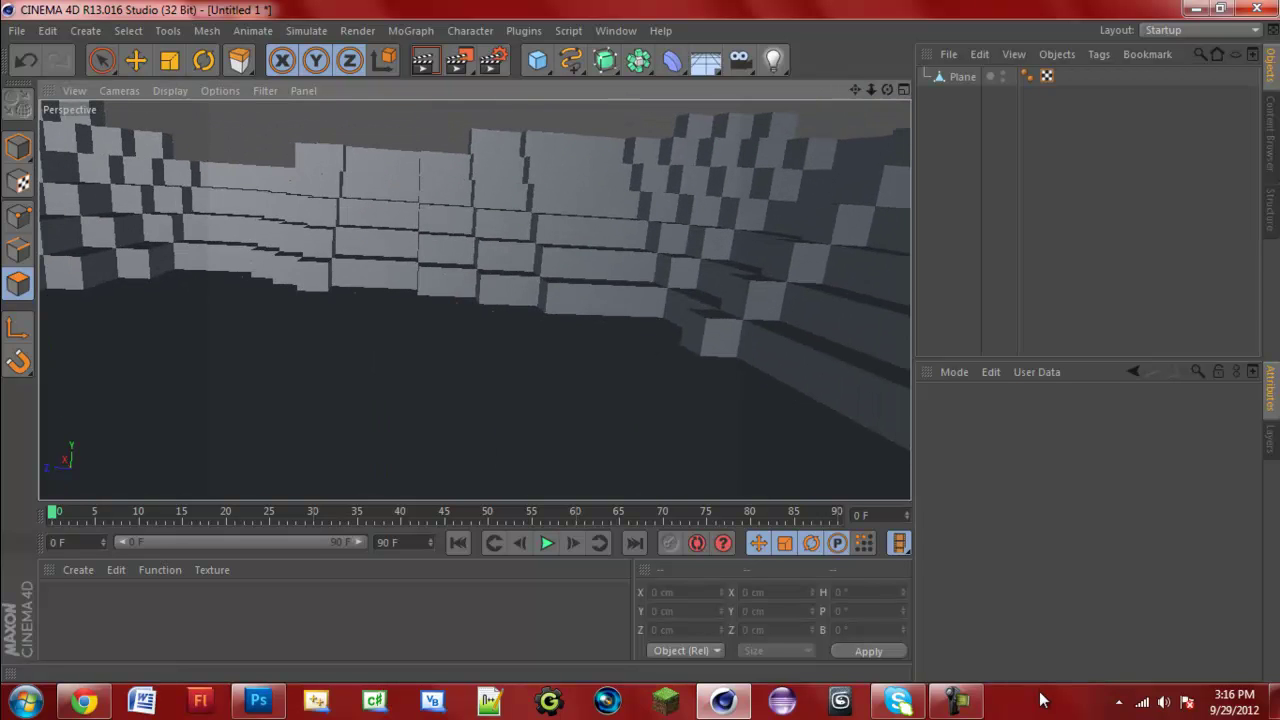